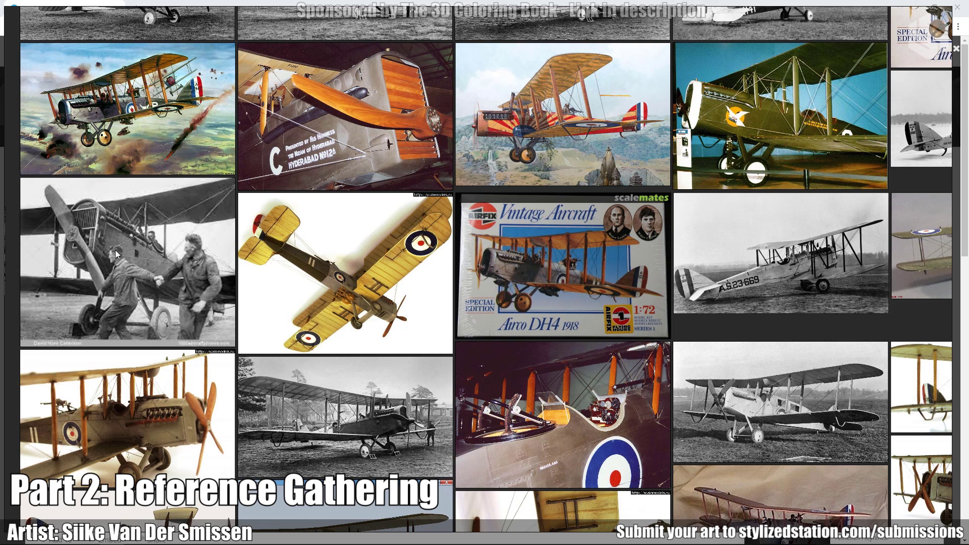
scroll(524, 235, down, 2)
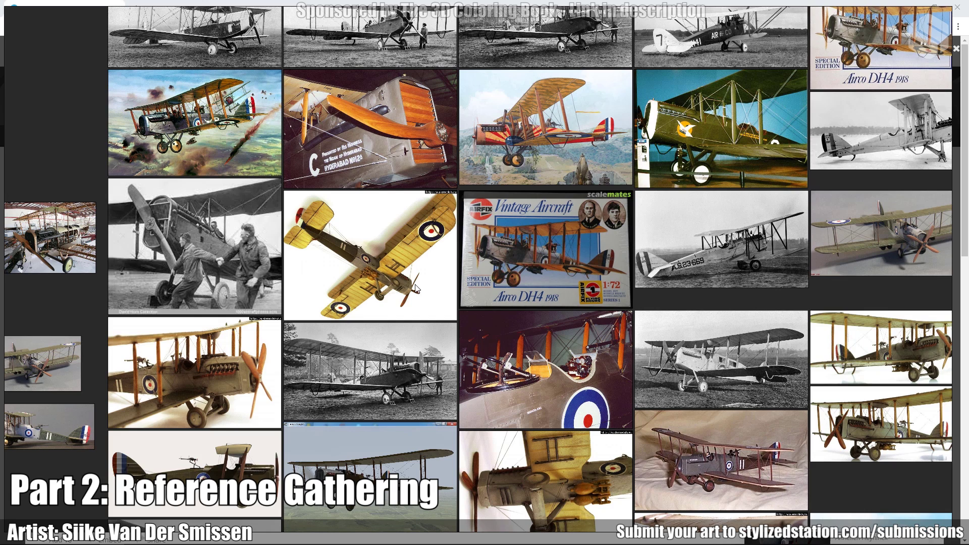
middle_drag(611, 273, 552, 231)
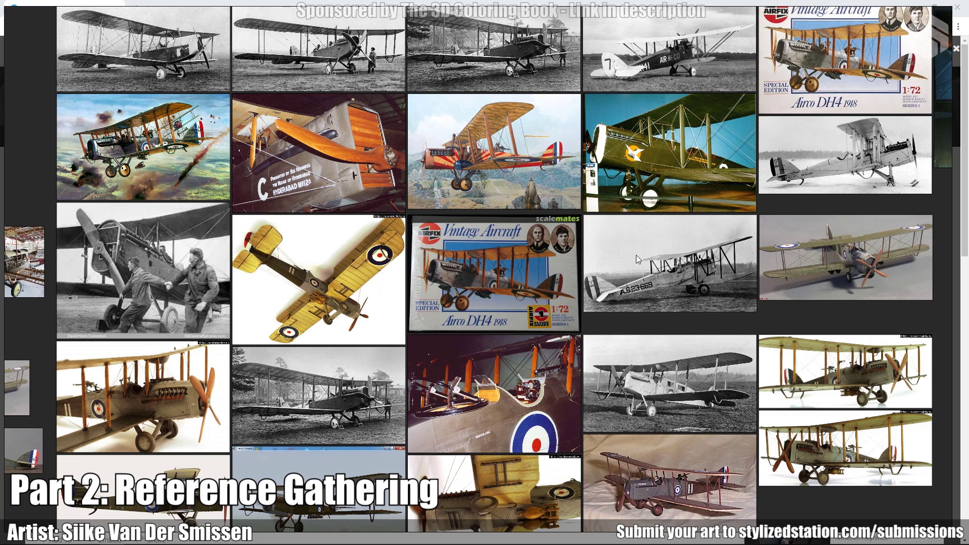
middle_drag(547, 239, 543, 284)
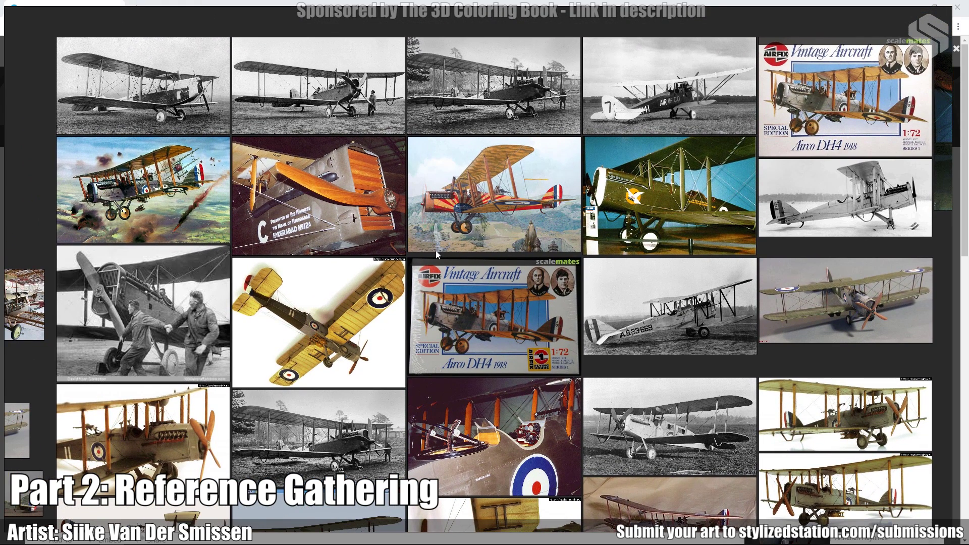
middle_drag(607, 265, 640, 293)
scroll(234, 162, up, 5)
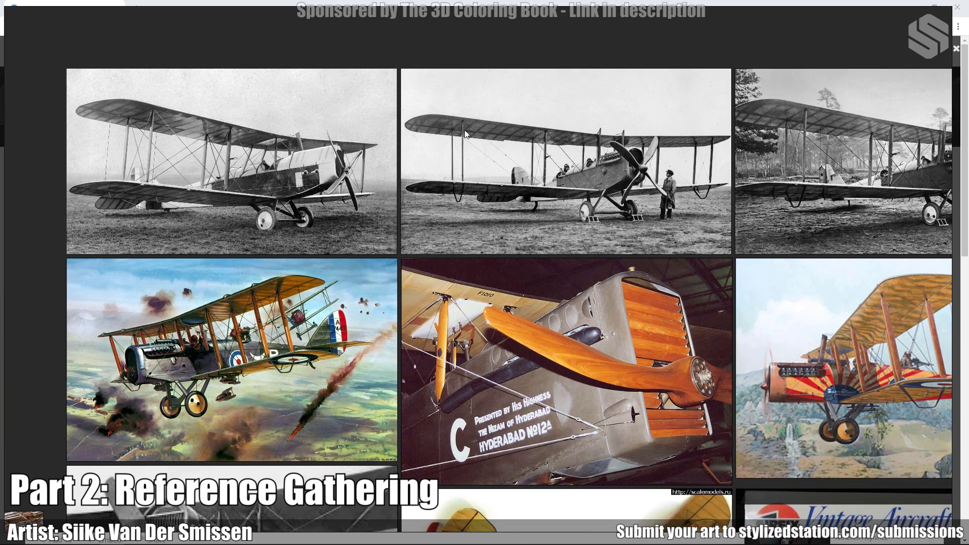
scroll(779, 166, down, 3)
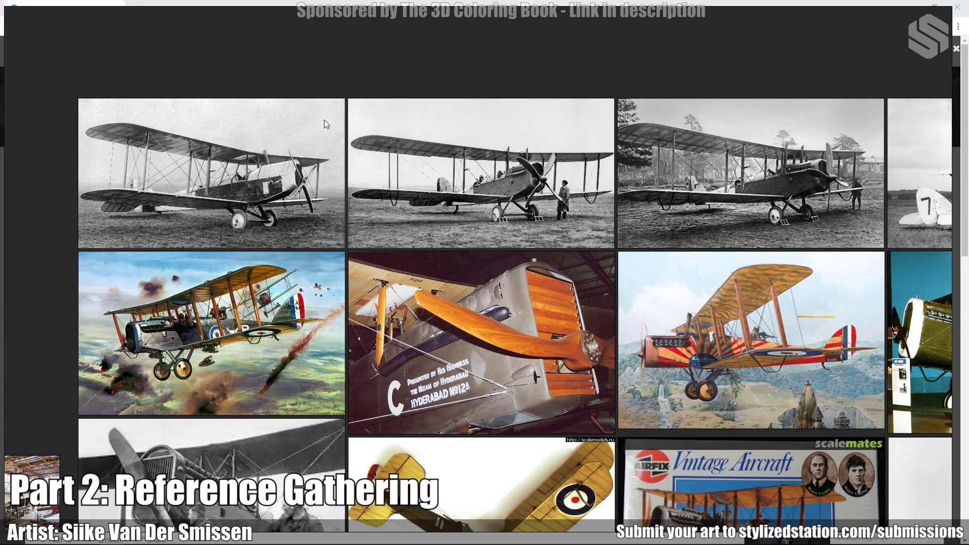
middle_drag(698, 225, 675, 191)
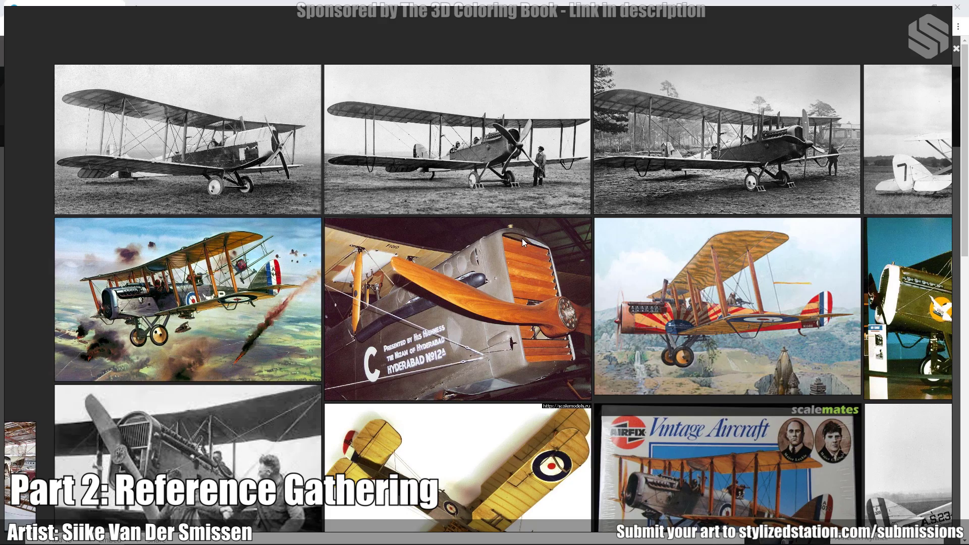
middle_drag(535, 278, 489, 215)
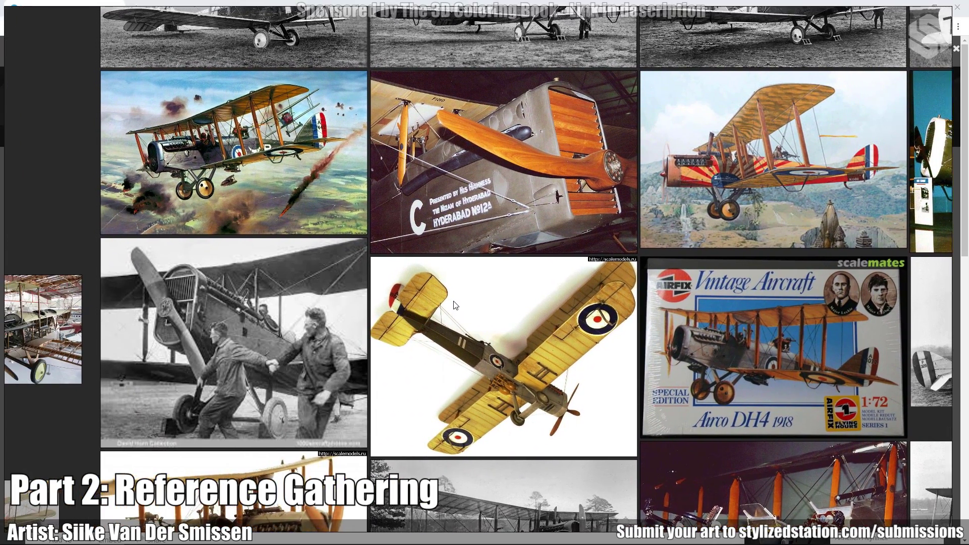
scroll(343, 419, up, 3)
scroll(304, 435, up, 2)
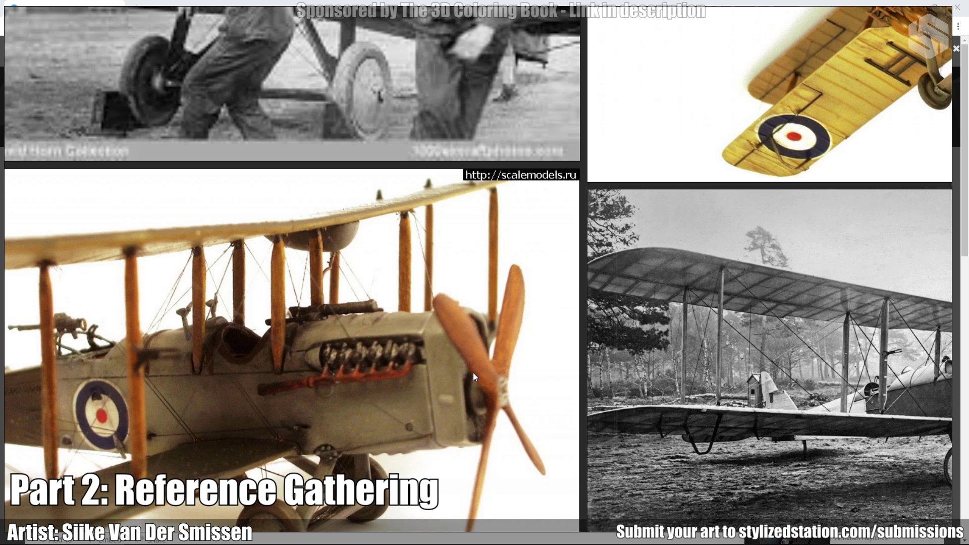
scroll(547, 298, right, 5)
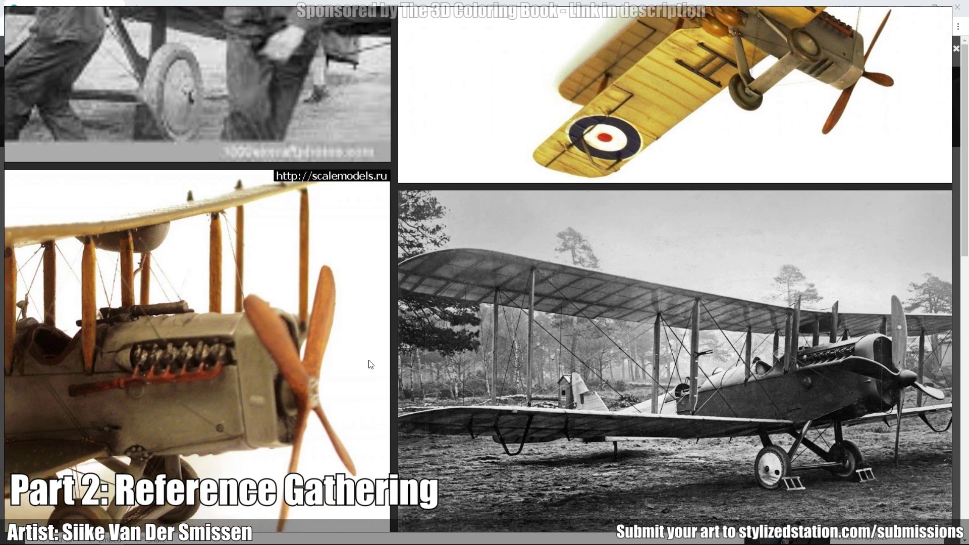
scroll(644, 195, down, 3)
scroll(571, 295, up, 4)
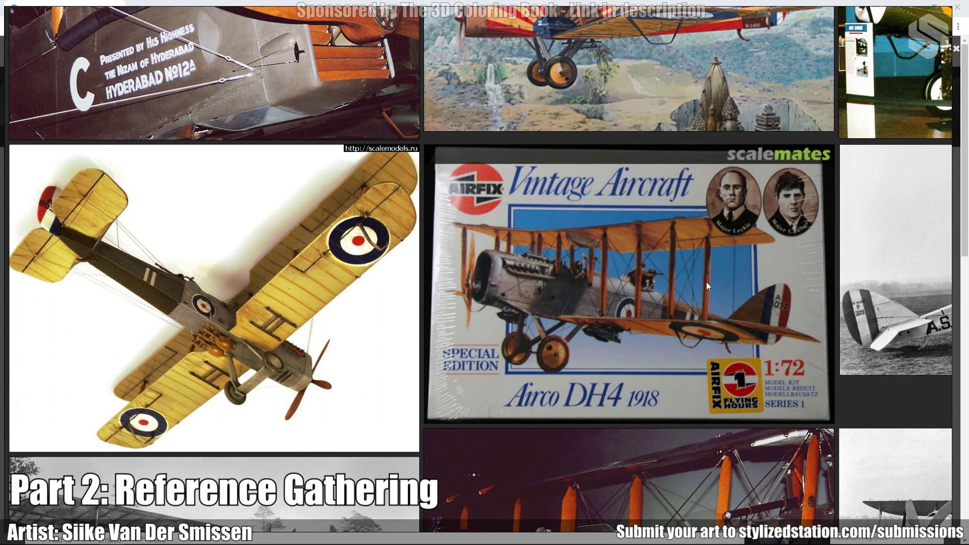
scroll(527, 194, up, 5)
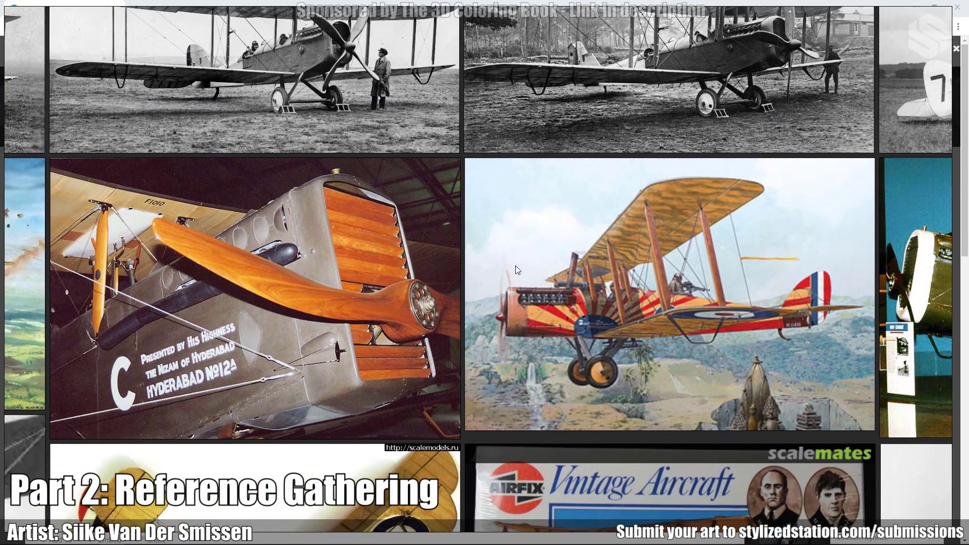
scroll(460, 250, down, 1)
scroll(461, 250, down, 2)
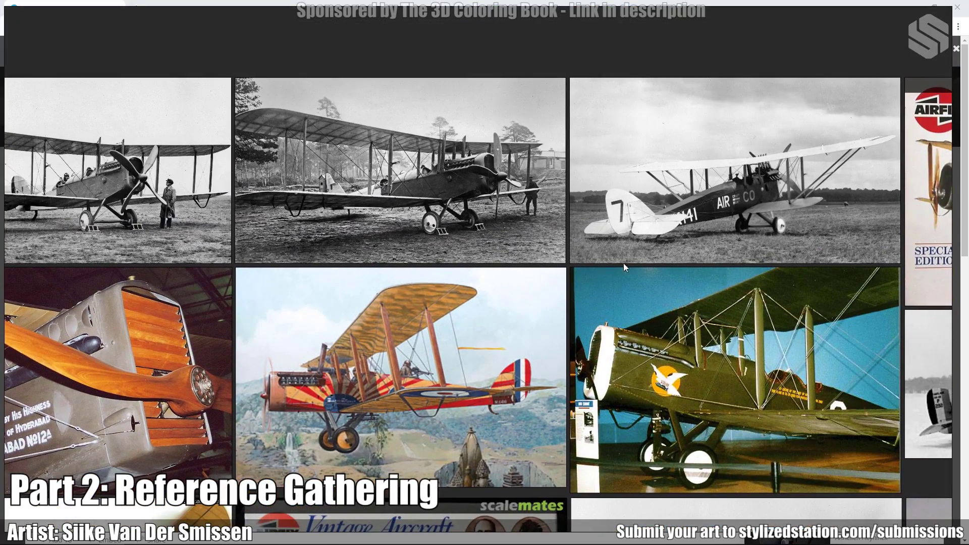
scroll(478, 262, up, 2)
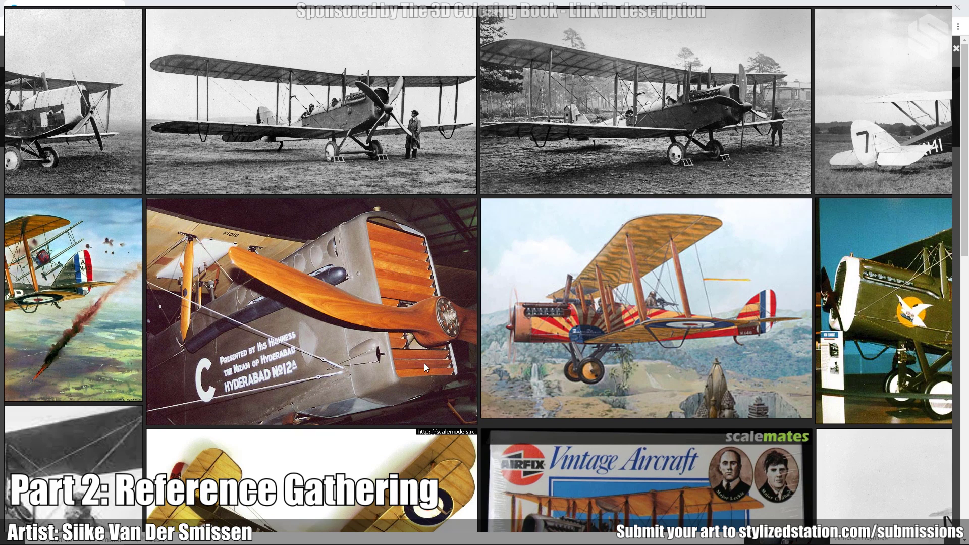
scroll(702, 384, down, 3)
middle_drag(672, 371, 635, 189)
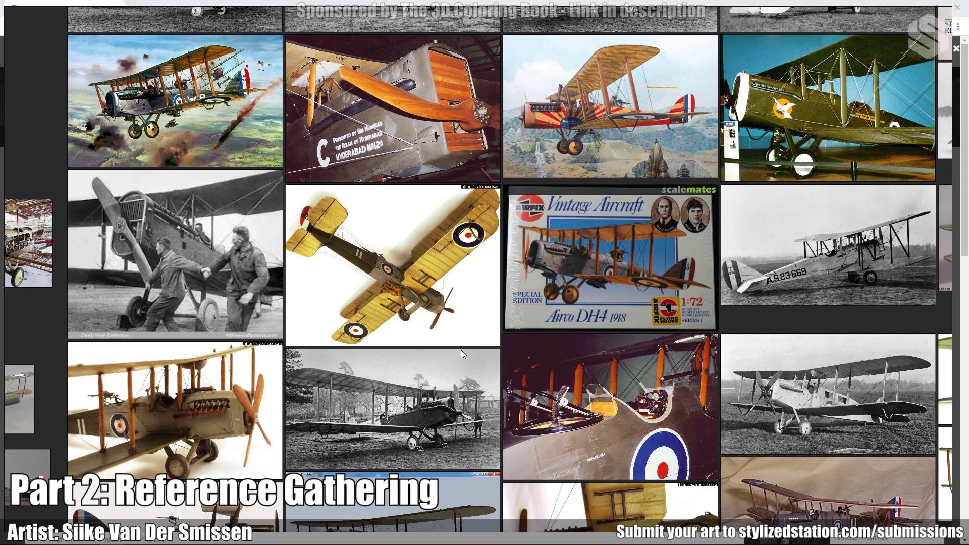
Step: Arrange the reference images into a compact grid with Ctrl+P and look over it
scroll(461, 350, down, 3)
key(ctrl+p)
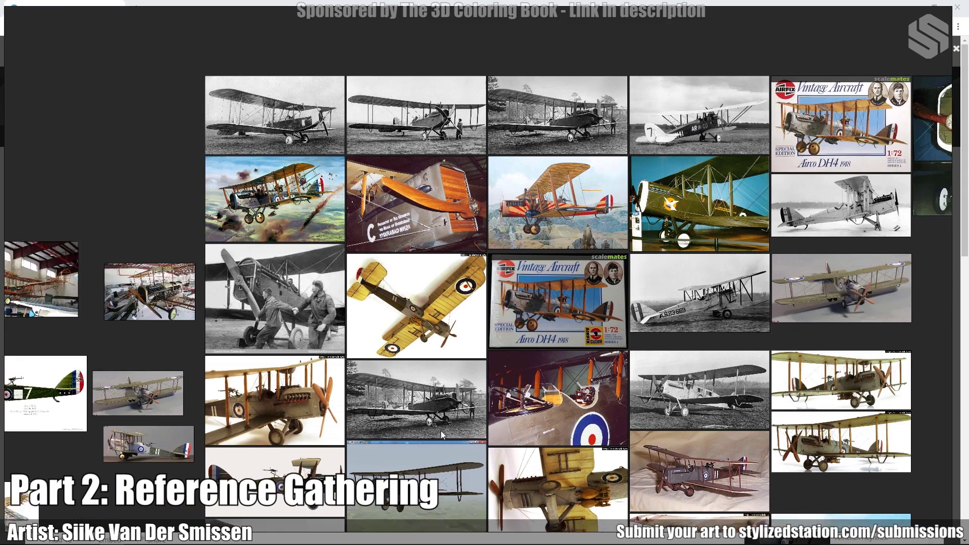
middle_drag(747, 291, 687, 248)
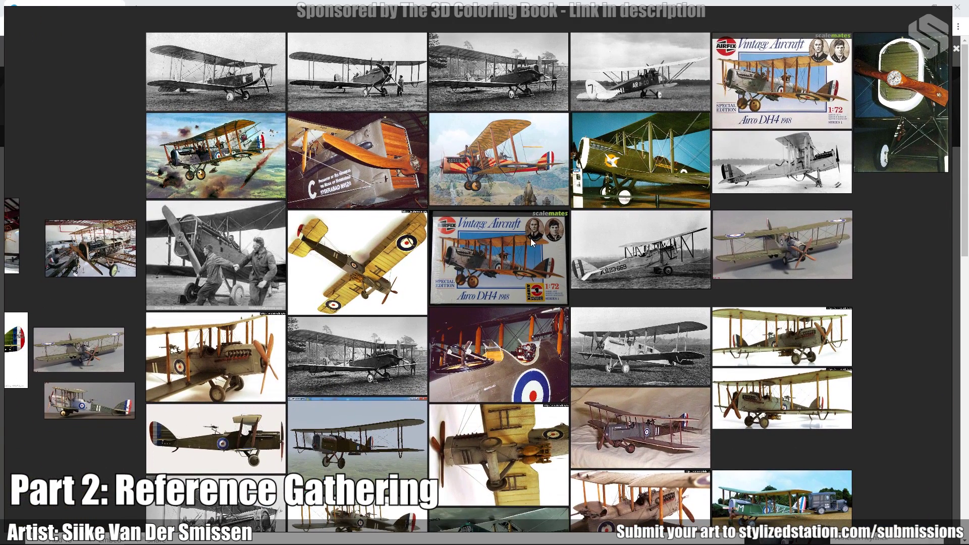
scroll(530, 241, down, 1)
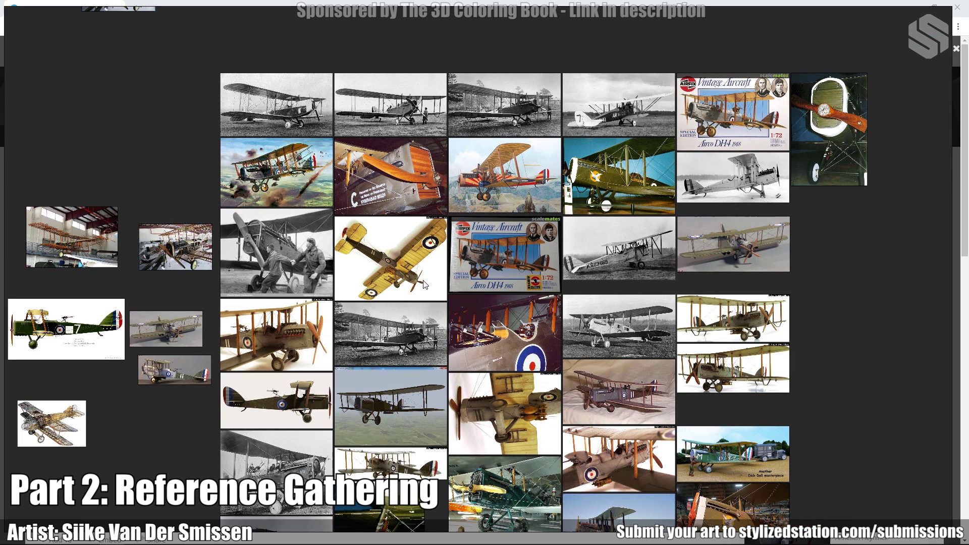
scroll(424, 285, down, 1)
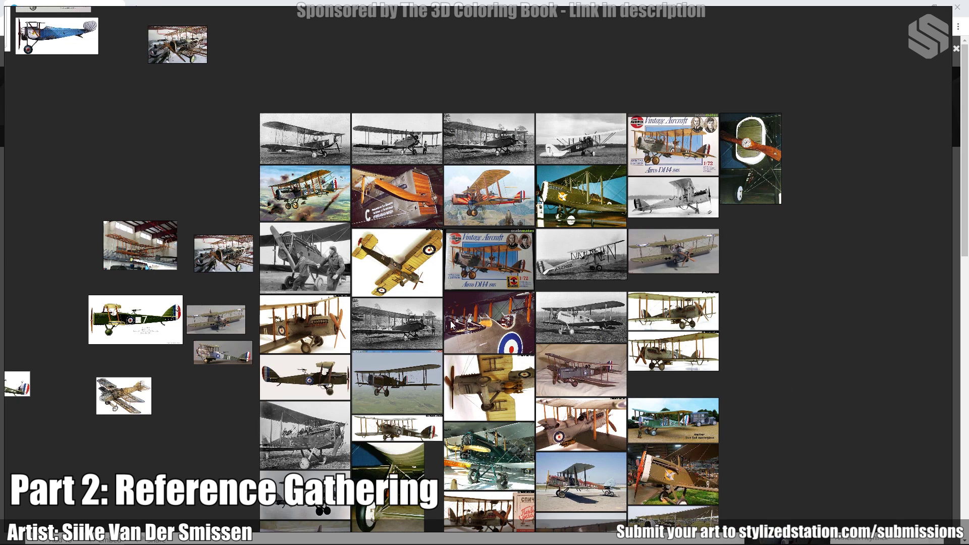
middle_drag(451, 313, 440, 221)
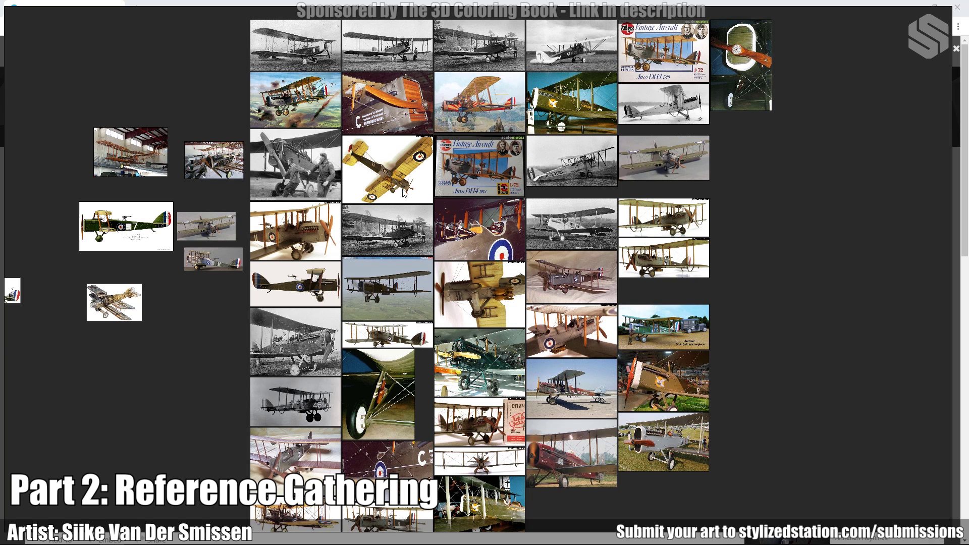
Step: Place the sheet of DH.4 side and top views beside the photo grid
middle_drag(415, 250, 452, 403)
scroll(379, 264, down, 4)
middle_drag(378, 264, 394, 112)
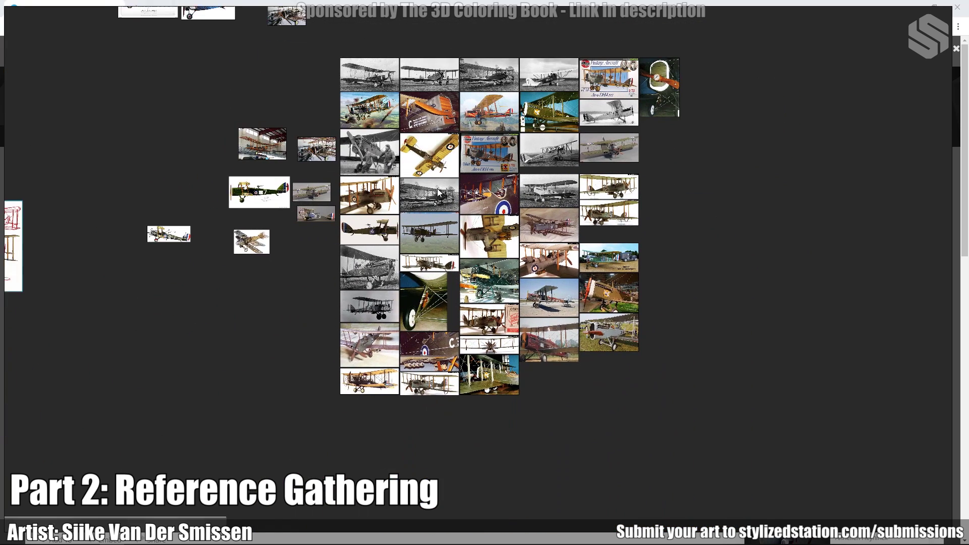
middle_drag(320, 253, 479, 292)
drag(151, 282, 404, 359)
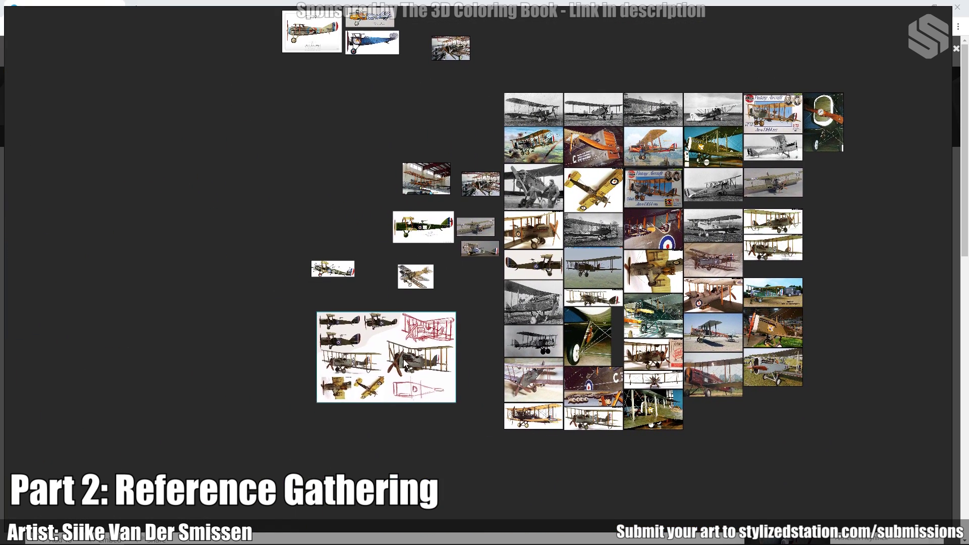
Step: Zoom in to fit the sketch sheet and study its side and top views
double_click(404, 359)
scroll(474, 324, up, 3)
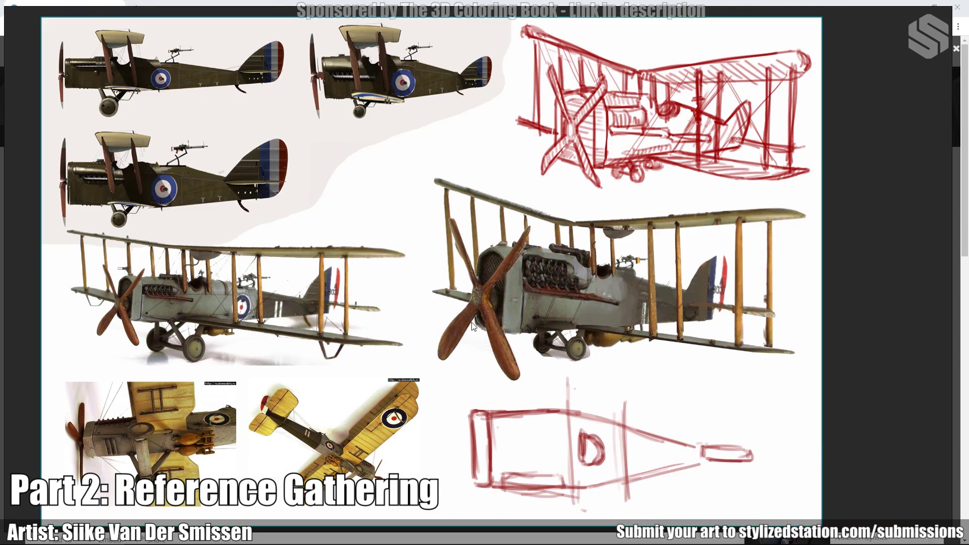
middle_drag(409, 249, 501, 274)
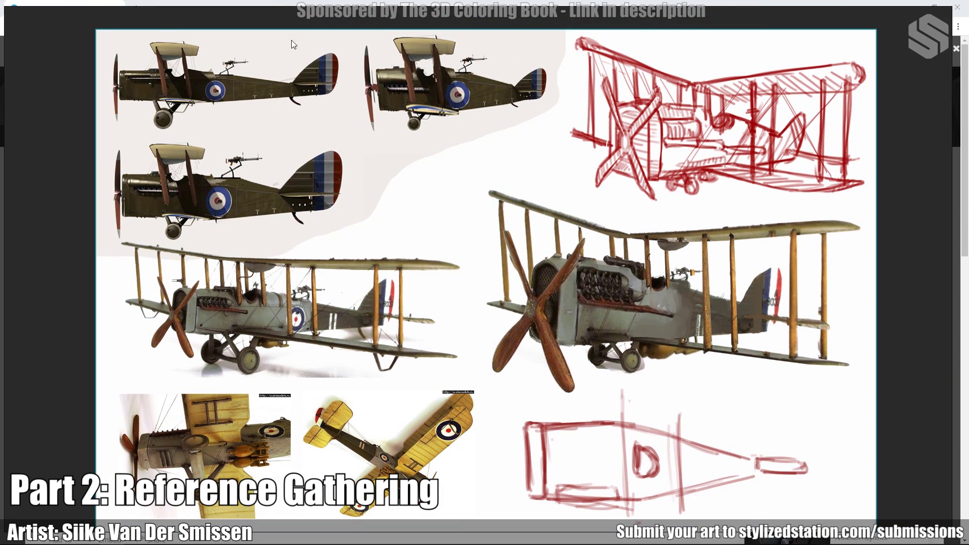
middle_drag(229, 125, 326, 177)
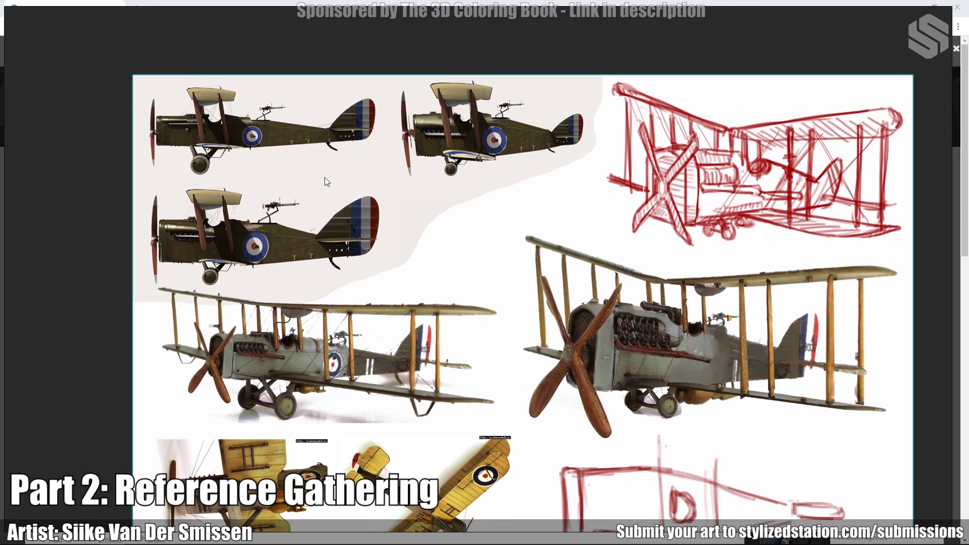
scroll(284, 218, up, 2)
middle_drag(285, 218, 305, 281)
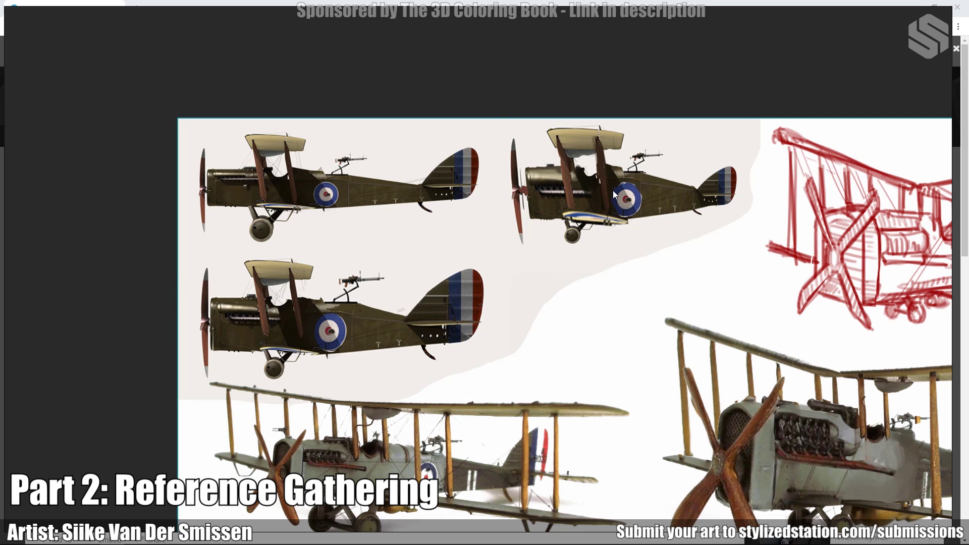
scroll(619, 189, up, 5)
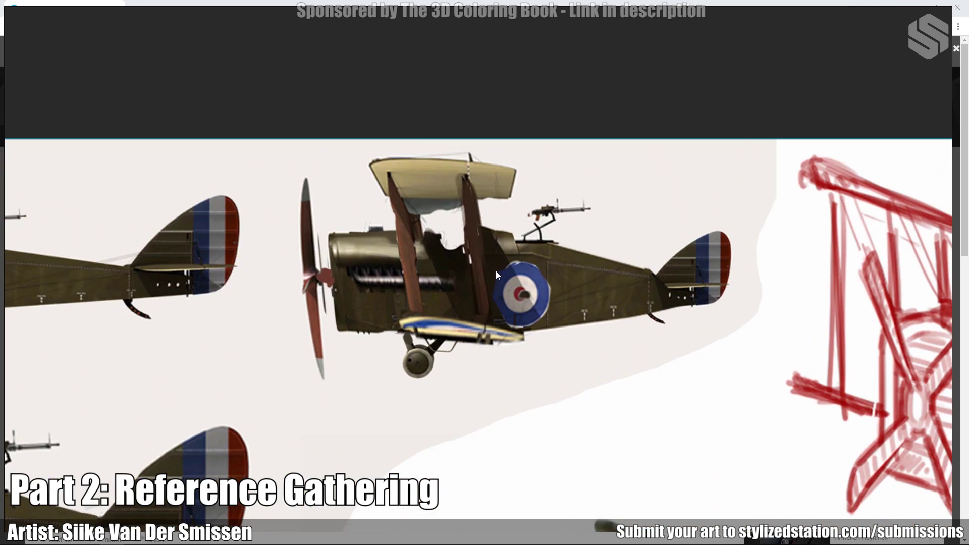
scroll(505, 287, down, 3)
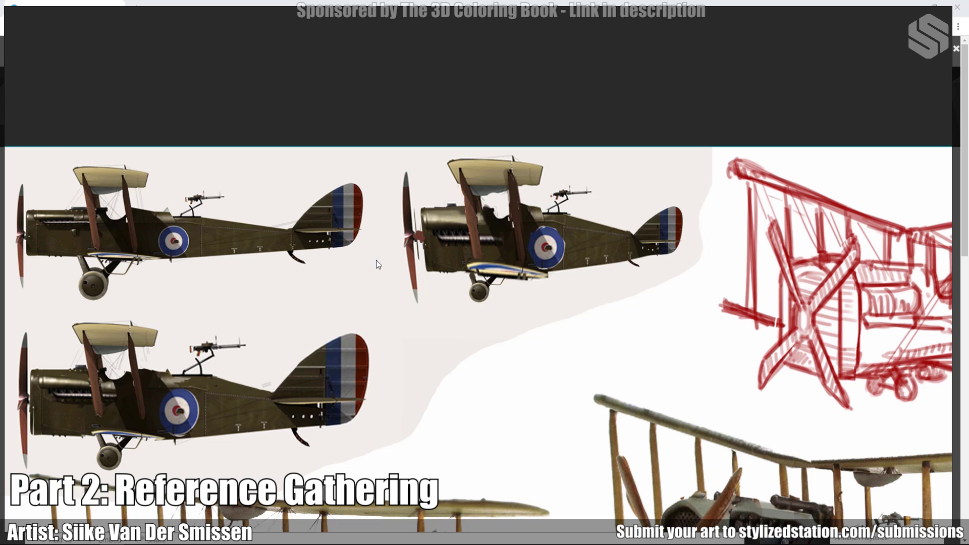
Step: Pan across the biplane photos and center the reference collage on screen
scroll(405, 307, down, 2)
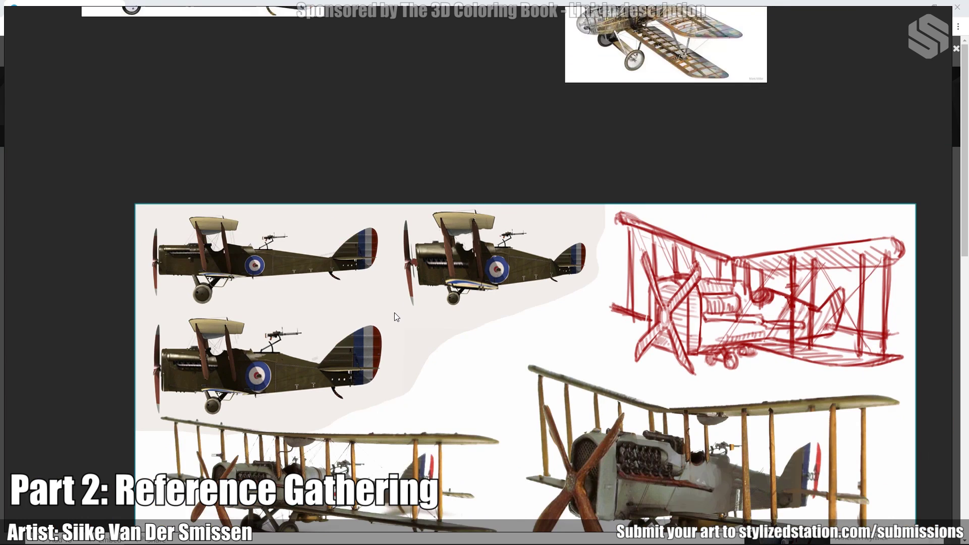
middle_drag(359, 322, 380, 283)
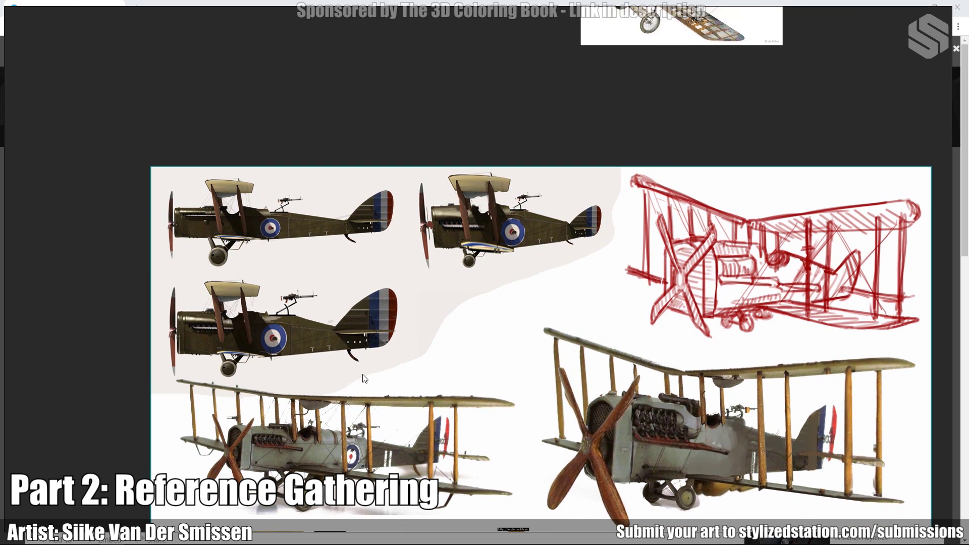
middle_drag(365, 379, 371, 347)
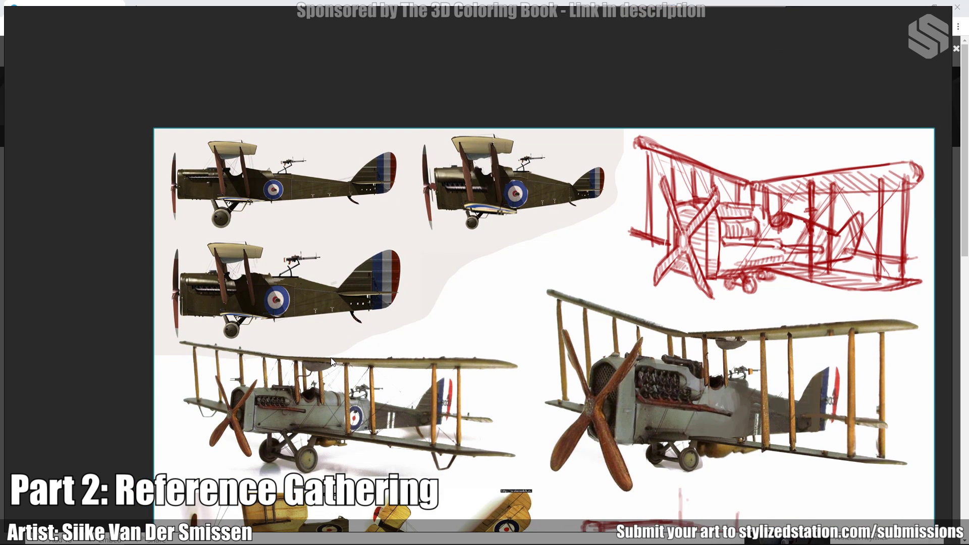
scroll(331, 362, down, 1)
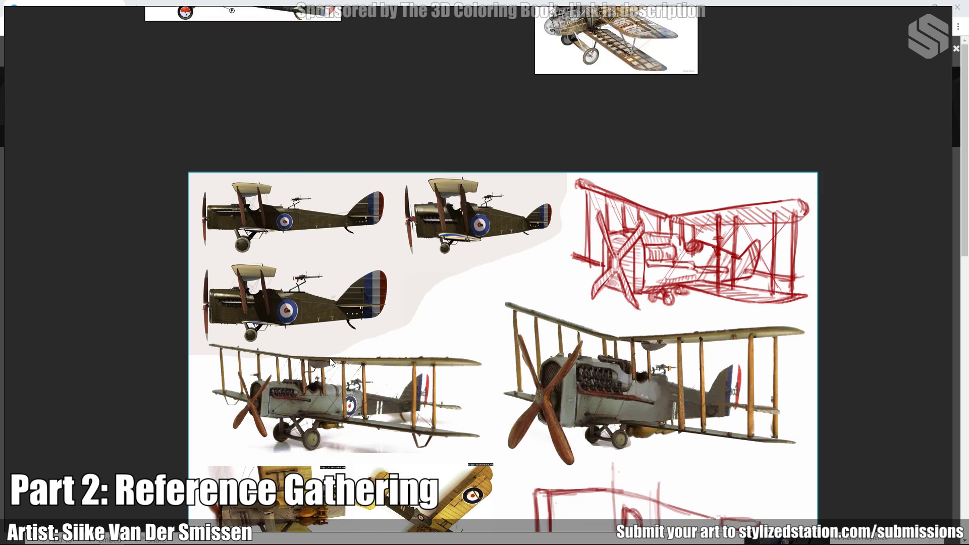
middle_drag(383, 378, 399, 310)
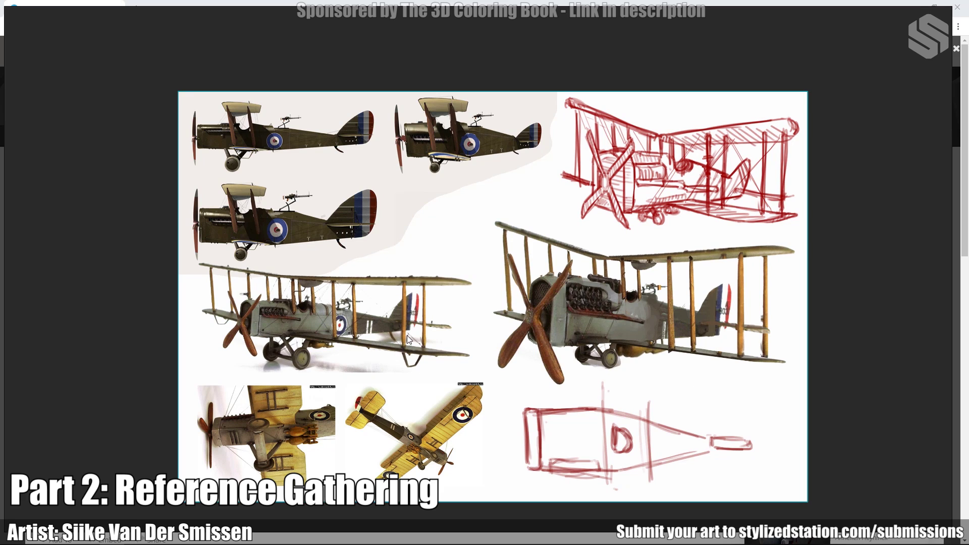
middle_drag(407, 336, 398, 305)
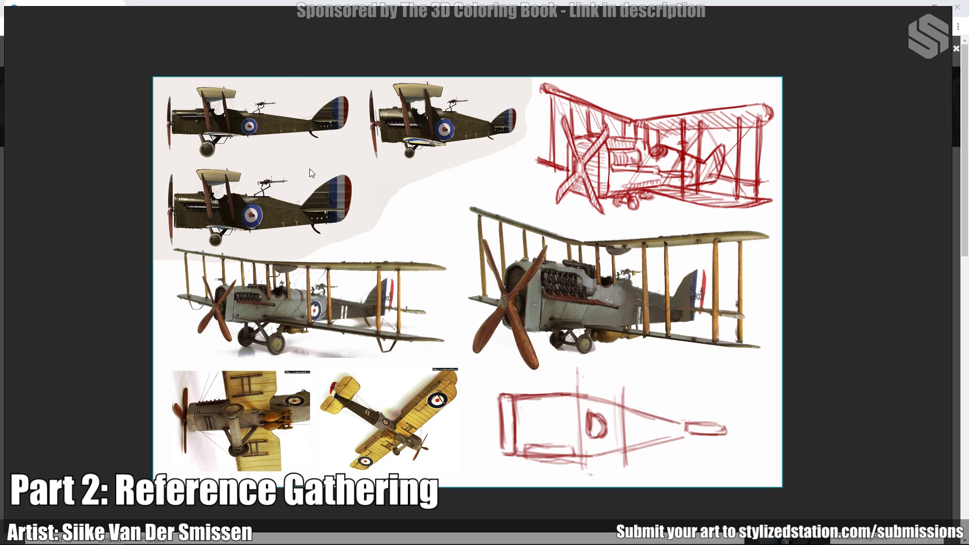
Step: Zoom in on the grey biplane photo and the three-quarter view biplane
click(309, 314)
drag(298, 321, 411, 310)
scroll(386, 299, up, 3)
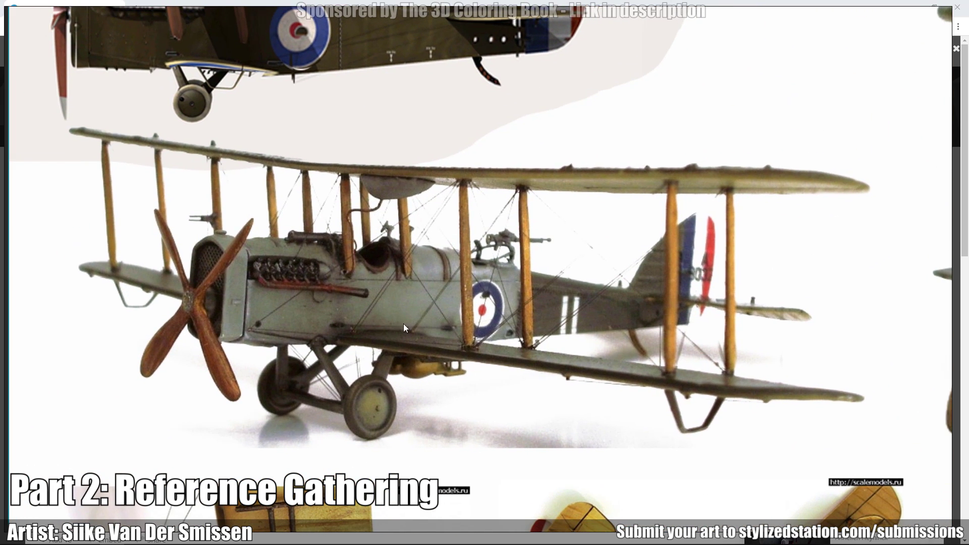
scroll(454, 298, down, 3)
scroll(670, 313, up, 3)
drag(685, 323, 620, 323)
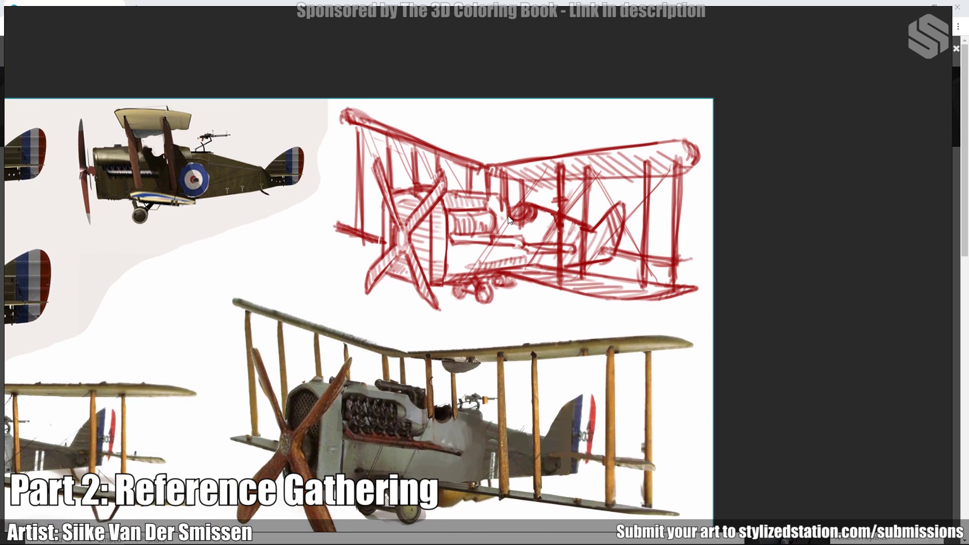
scroll(508, 221, down, 2)
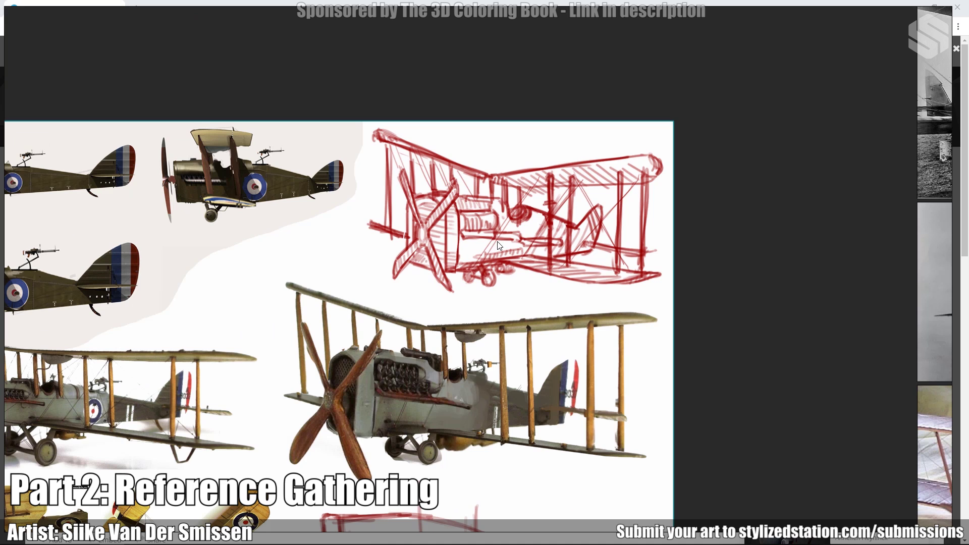
scroll(462, 271, down, 1)
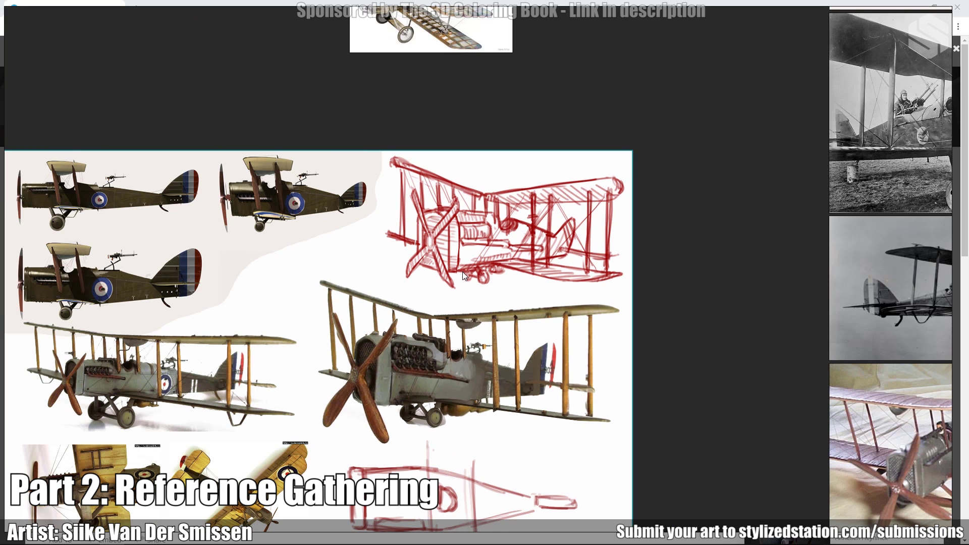
scroll(460, 232, up, 3)
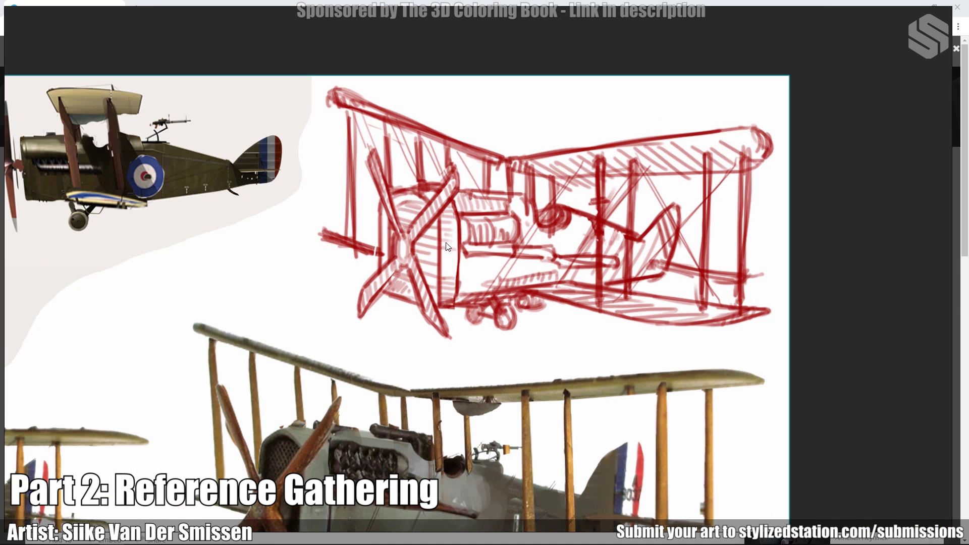
Step: Bring the right-hand photos into view, then narrow the board and set the browser beside it
scroll(446, 247, down, 1)
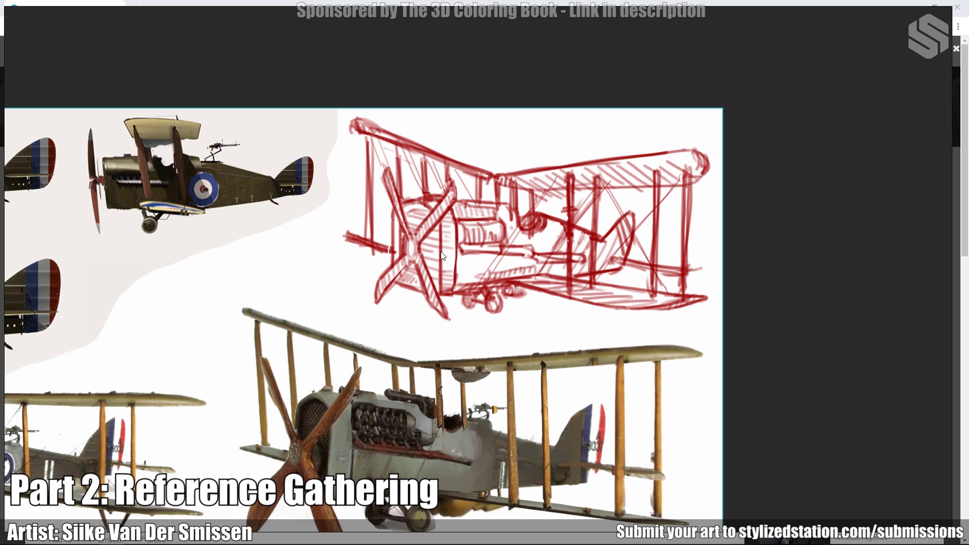
scroll(402, 284, down, 1)
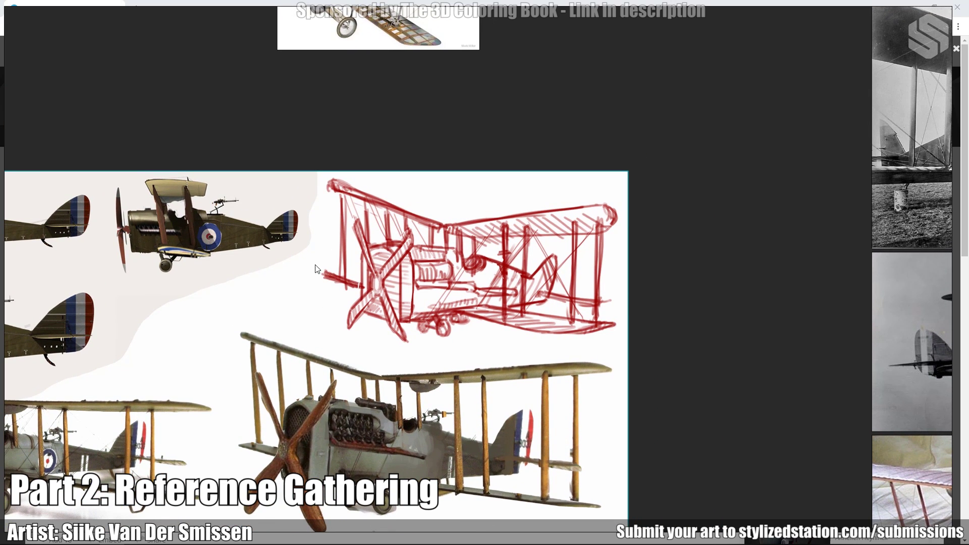
scroll(525, 262, down, 1)
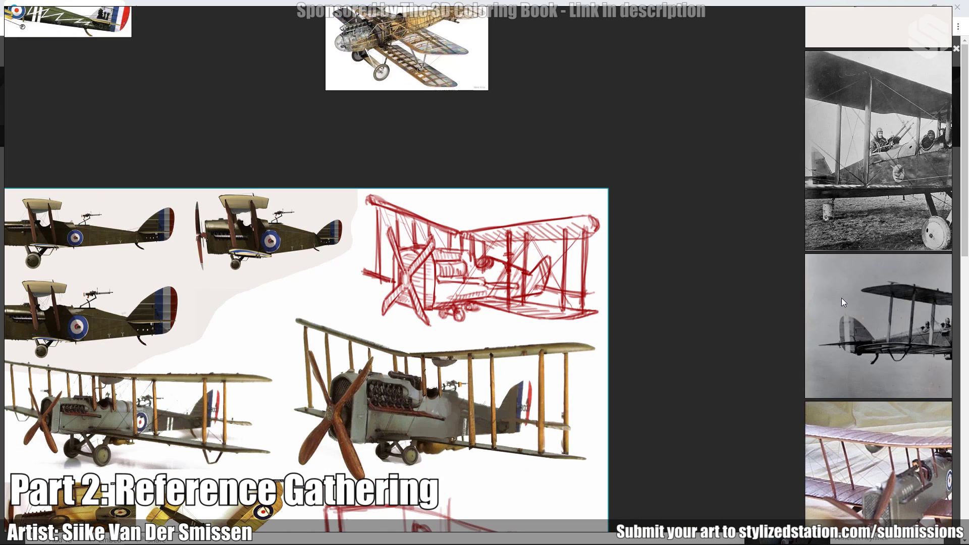
middle_drag(513, 292, 304, 222)
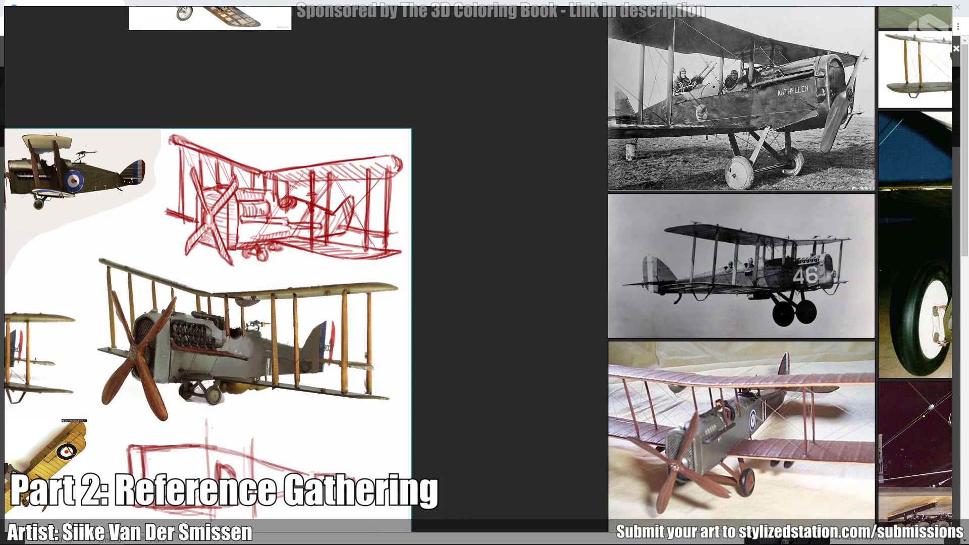
drag(952, 213, 419, 229)
drag(588, 7, 692, 12)
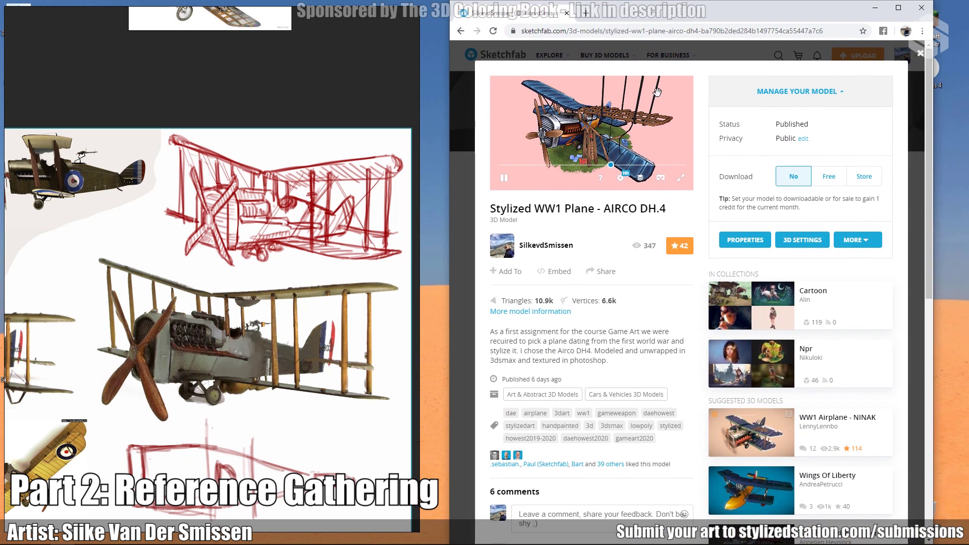
Step: Show the Sketchfab biplane full screen and orbit it to view its front, tail and top wing
click(681, 179)
drag(325, 79, 146, 97)
scroll(488, 217, down, 5)
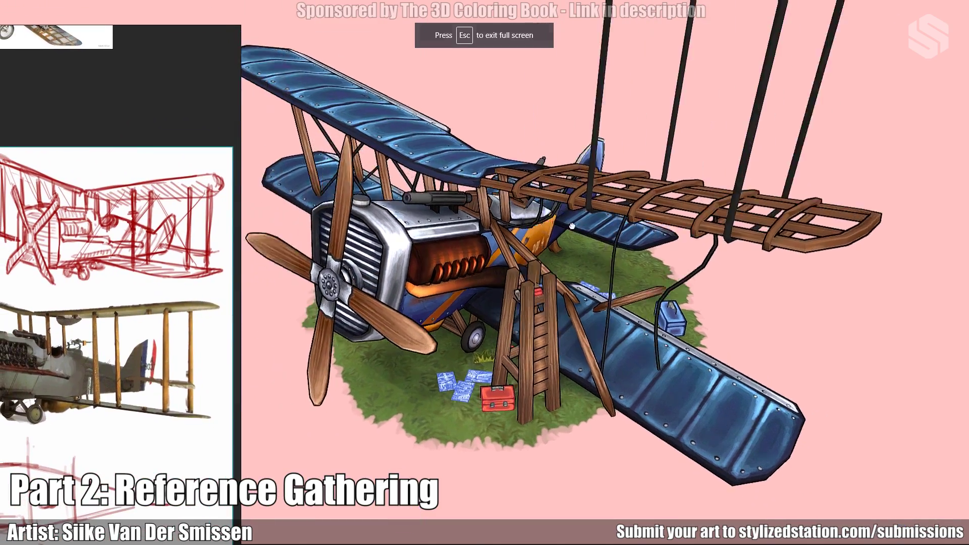
drag(487, 217, 601, 240)
drag(46, 215, 73, 230)
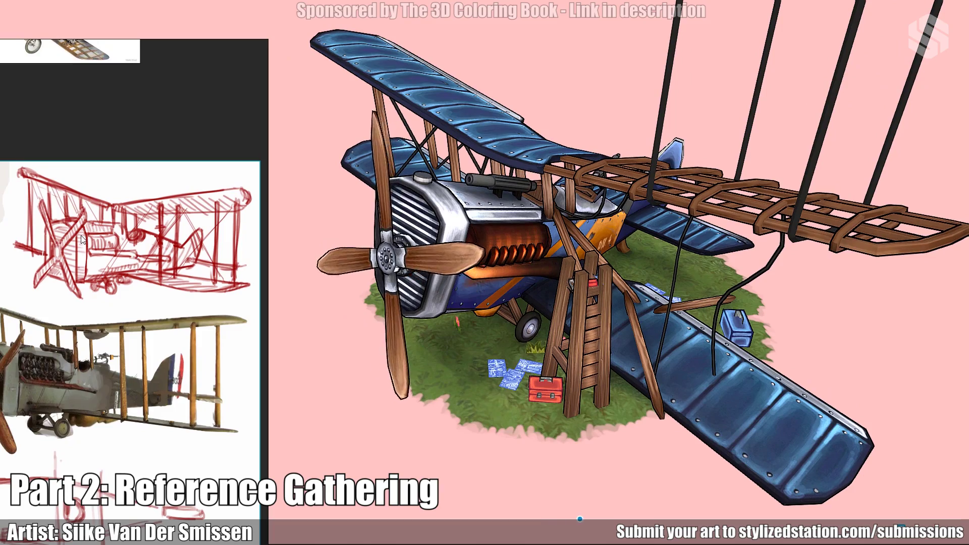
drag(433, 296, 423, 347)
drag(488, 321, 478, 350)
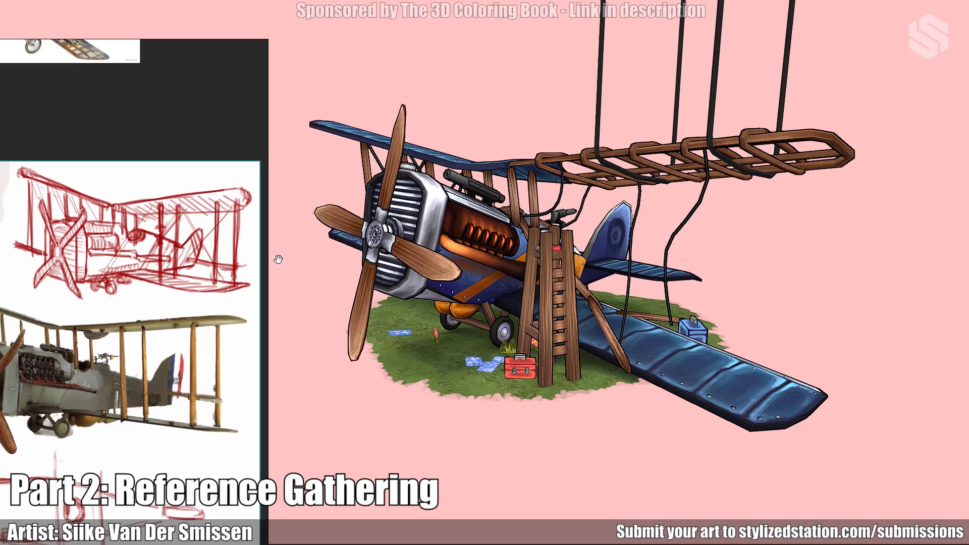
mouse_move(503, 296)
mouse_down()
mouse_move(501, 348)
mouse_move(504, 308)
mouse_up()
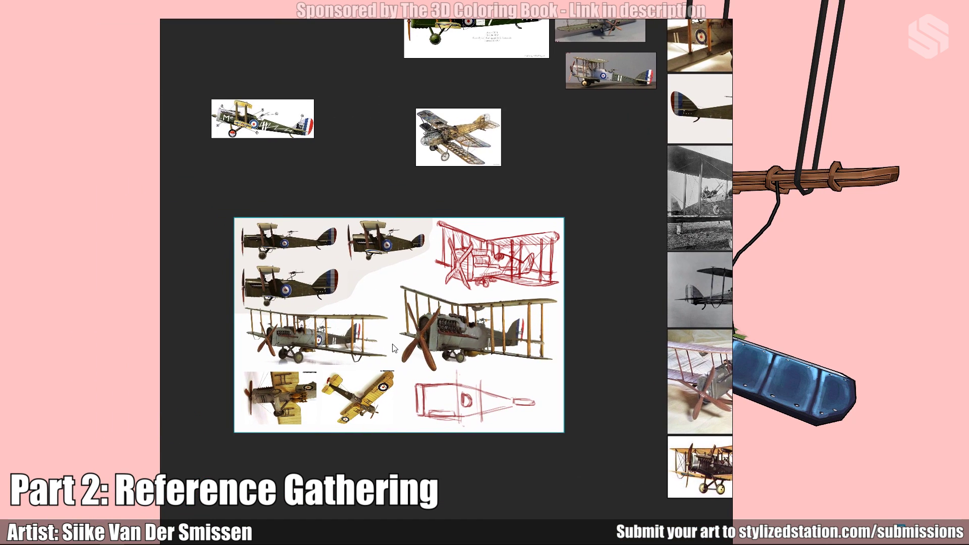
Step: Fit the PureRef view to the main DH.4 photo collage
double_click(395, 348)
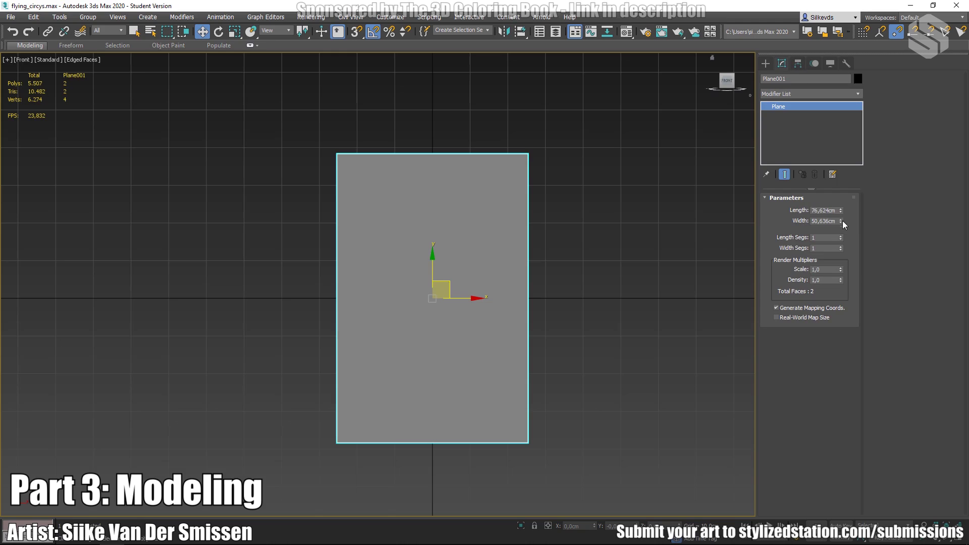
Step: Enlarge Plane001's length and width, convert it to Editable Poly, and enter Vertex mode
drag(841, 221, 846, 211)
right_click(438, 270)
click(470, 372)
right_click(495, 335)
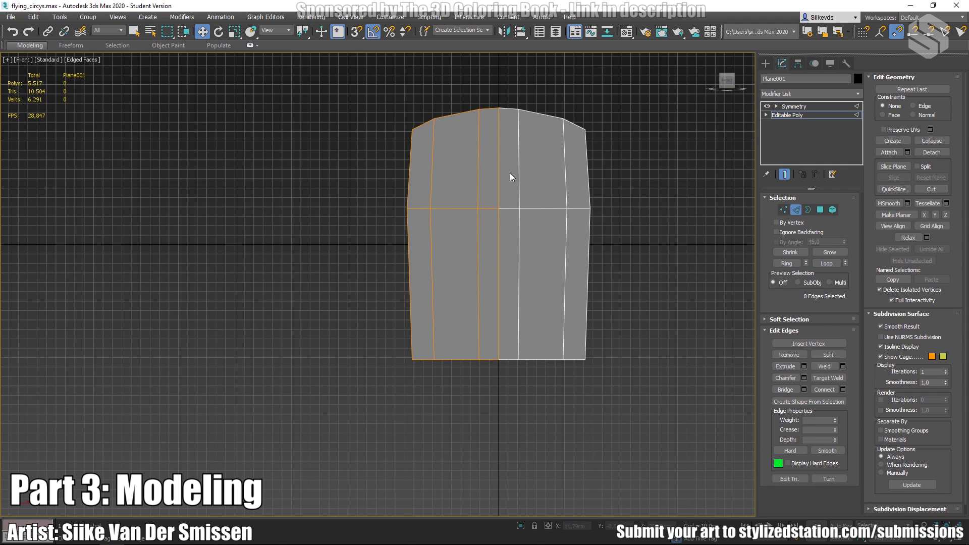
key(1)
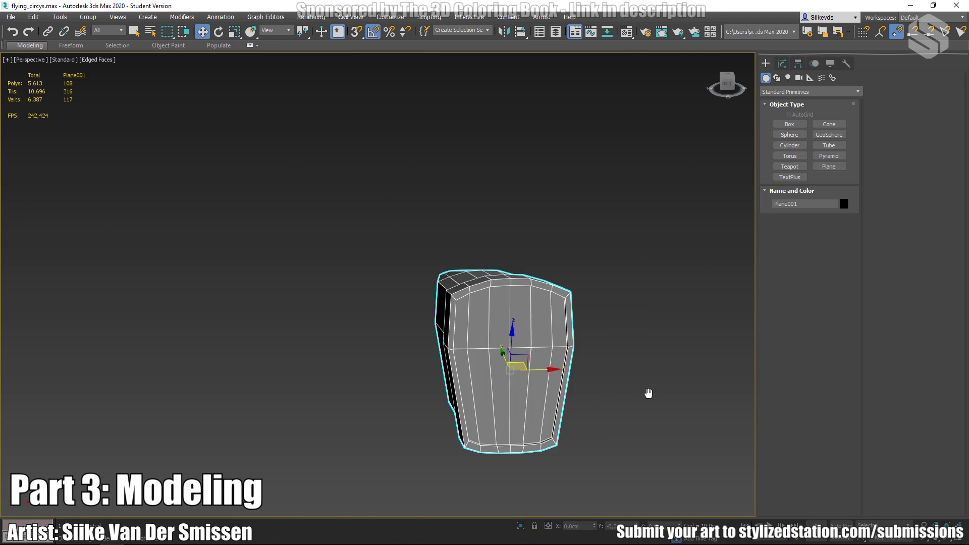
Step: Target Weld a stray vertex onto its neighbour at the barrel's narrow end, with edge constraint on
alt+middle_drag(649, 393, 638, 338)
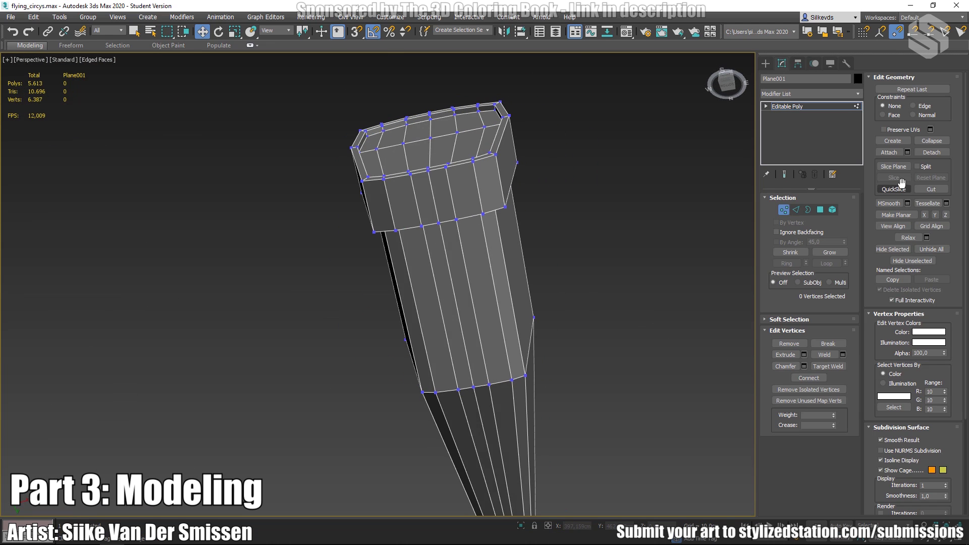
click(828, 367)
alt+middle_drag(461, 385, 463, 454)
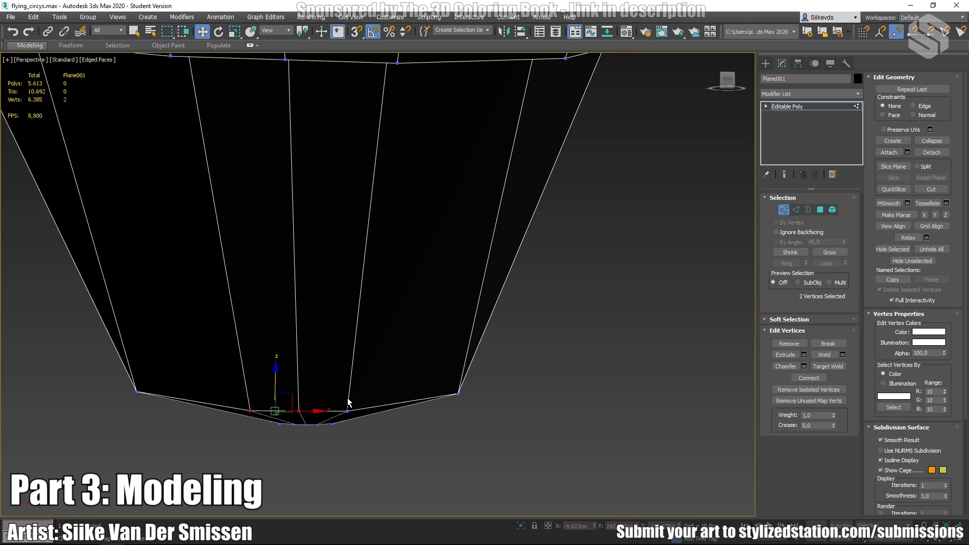
alt+middle_drag(348, 402, 434, 323)
scroll(429, 352, up, 5)
click(914, 106)
scroll(444, 242, down, 5)
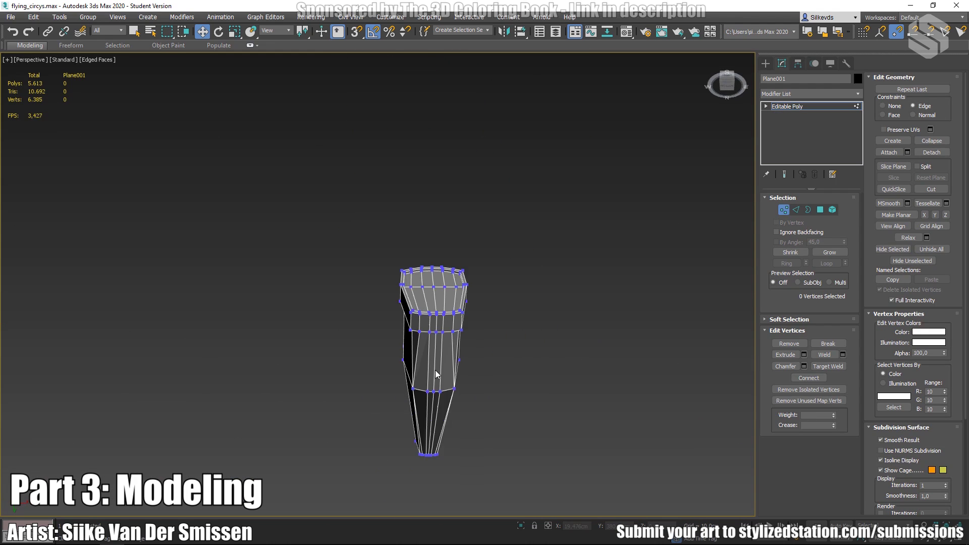
scroll(485, 407, down, 5)
alt+middle_drag(485, 407, 558, 368)
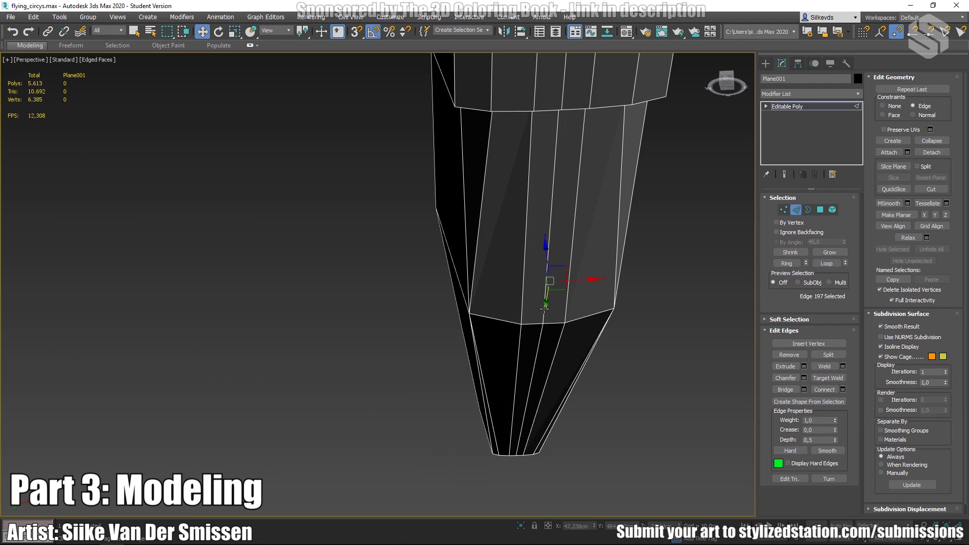
scroll(522, 286, down, 4)
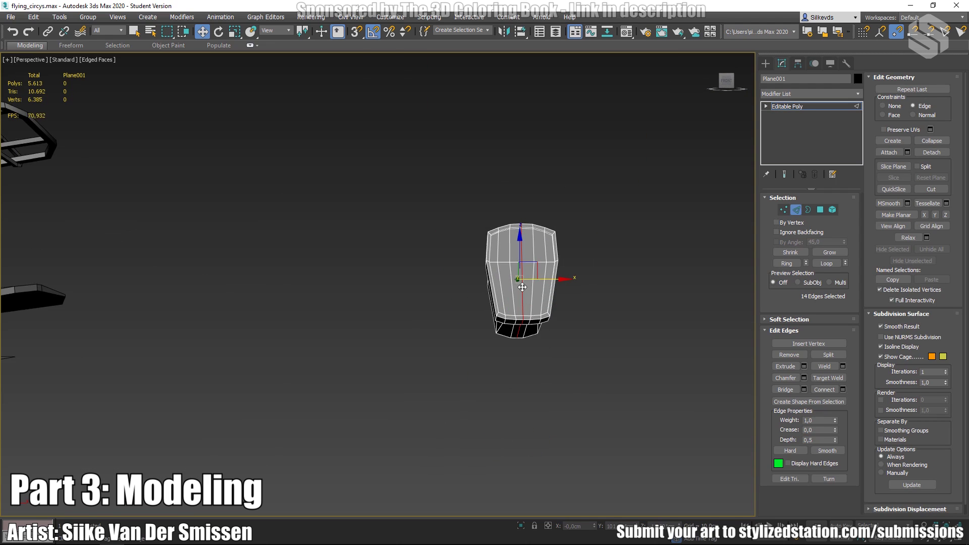
mouse_move(523, 286)
alt+middle_down()
mouse_move(510, 303)
mouse_move(526, 277)
alt+middle_up()
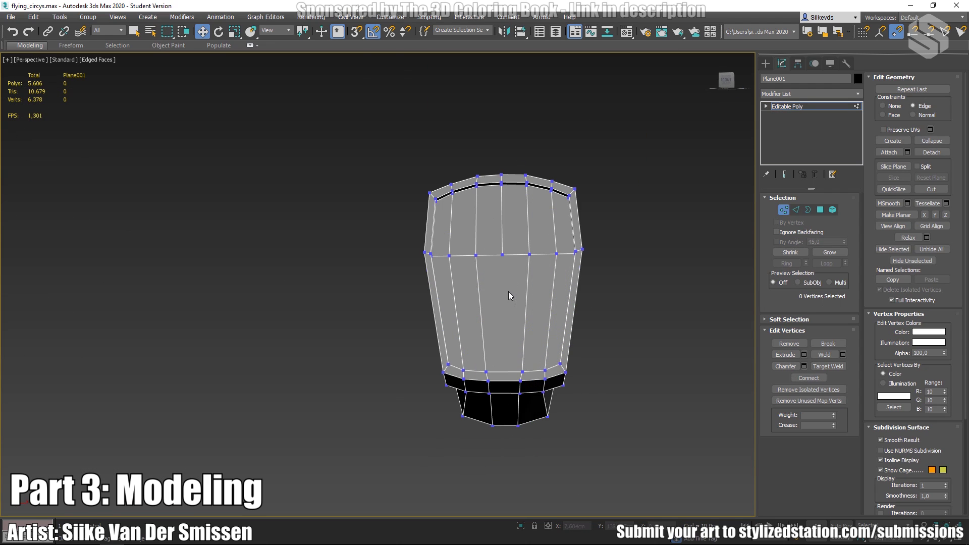
scroll(510, 292, up, 4)
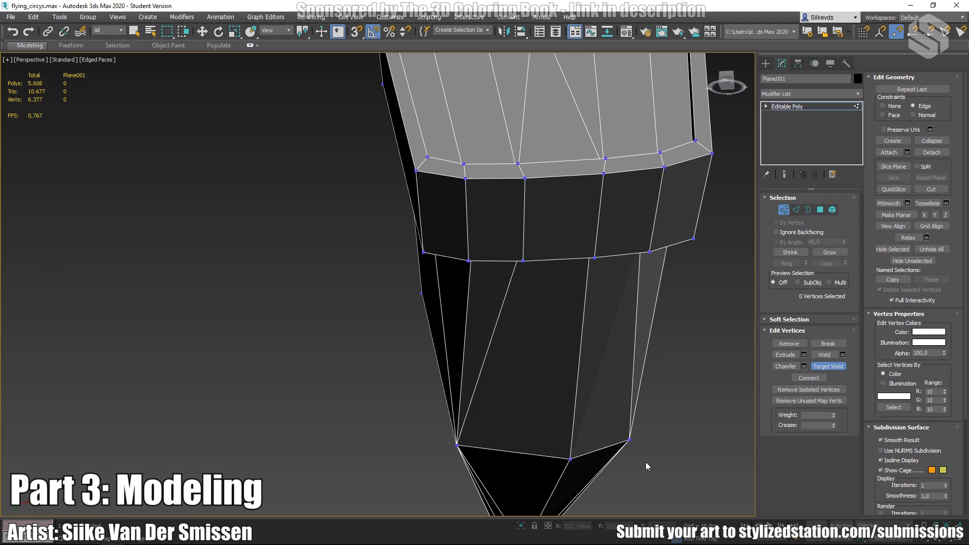
click(629, 441)
Step: Select two vertices on the barrel from a front view
key(w)
scroll(695, 353, down, 5)
alt+middle_drag(694, 353, 460, 296)
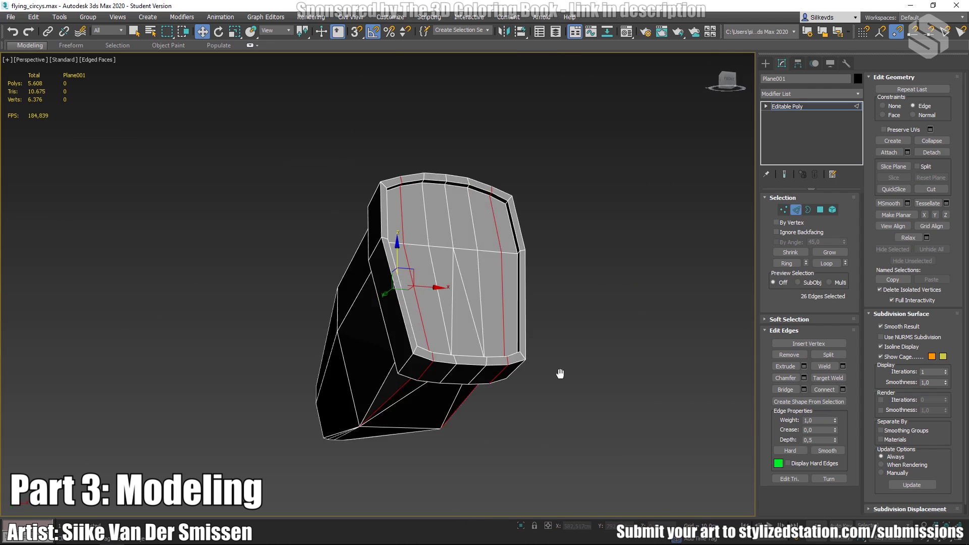
alt+middle_drag(558, 372, 545, 225)
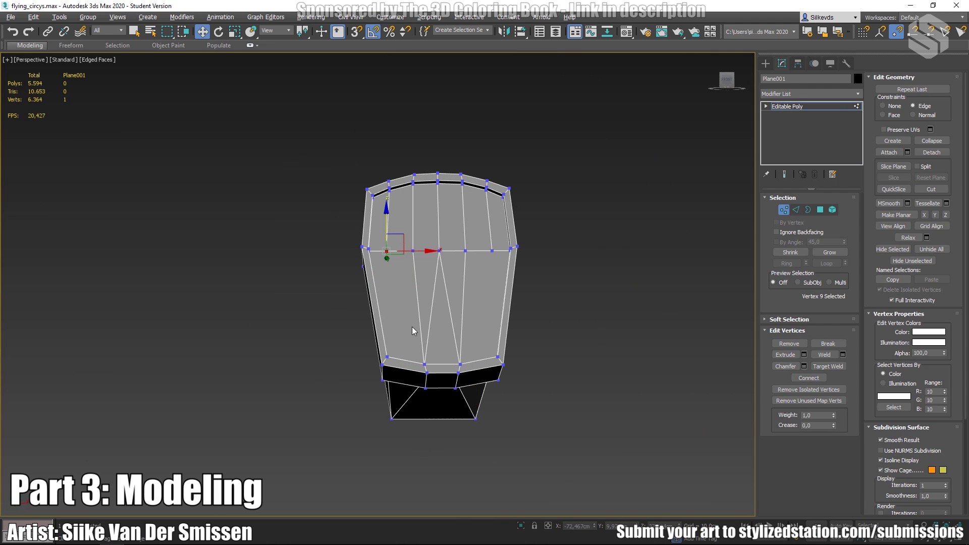
scroll(411, 329, up, 3)
alt+middle_drag(602, 414, 517, 411)
scroll(489, 344, down, 3)
scroll(504, 364, up, 3)
Step: Scale the two vertices, then select the barrel's middle horizontal edge loop in Edge mode
key(r)
scroll(513, 378, down, 4)
click(535, 383)
key(2)
double_click(475, 387)
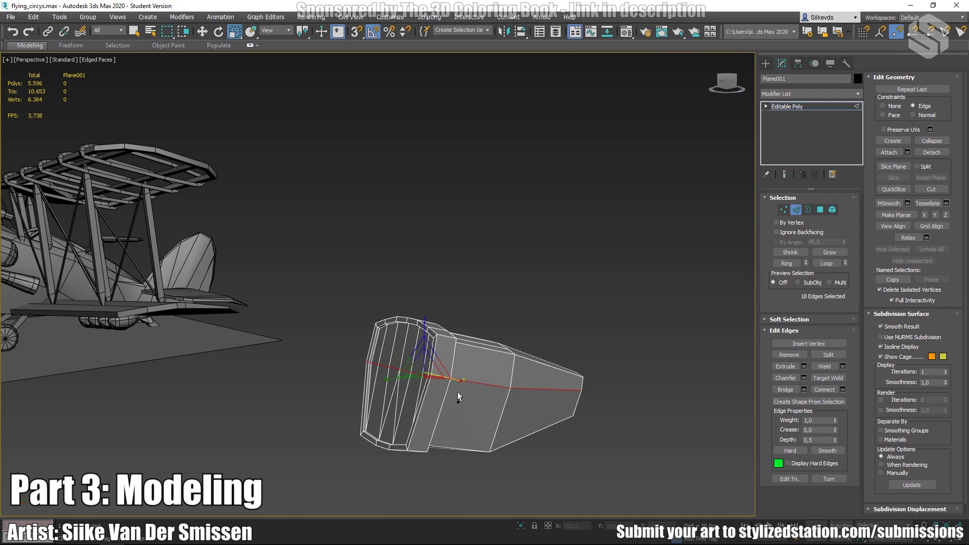
Step: Select and inspect the vertices at the fuselage piece's narrow end
key(w)
alt+middle_drag(459, 394, 528, 317)
scroll(421, 367, up, 2)
key(1)
drag(528, 317, 656, 497)
alt+middle_drag(666, 512, 701, 358)
scroll(505, 454, up, 3)
key(r)
click(491, 478)
scroll(702, 358, up, 3)
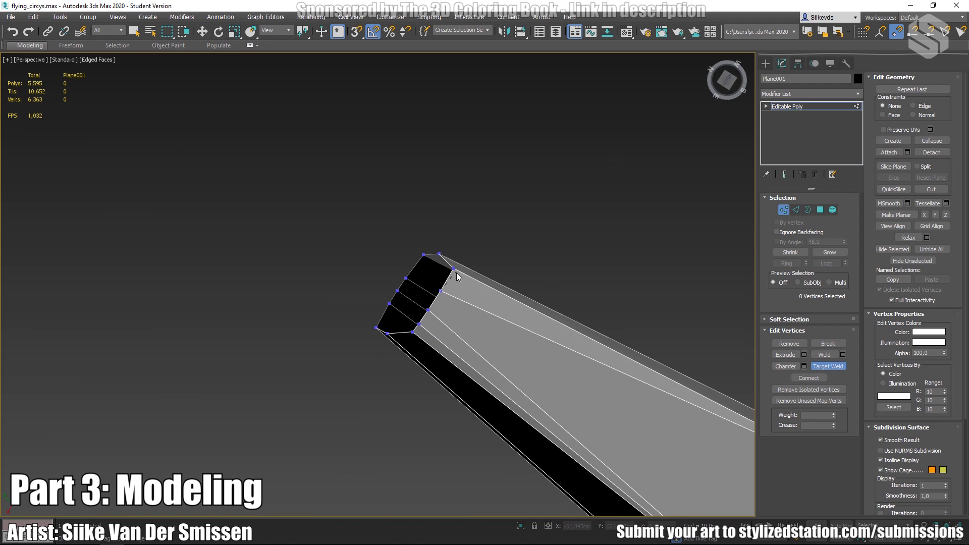
scroll(539, 230, down, 5)
alt+middle_drag(539, 230, 227, 357)
Step: Cut a new edge across the fuselage piece's surface
key(2)
key(w)
scroll(227, 357, up, 2)
key(1)
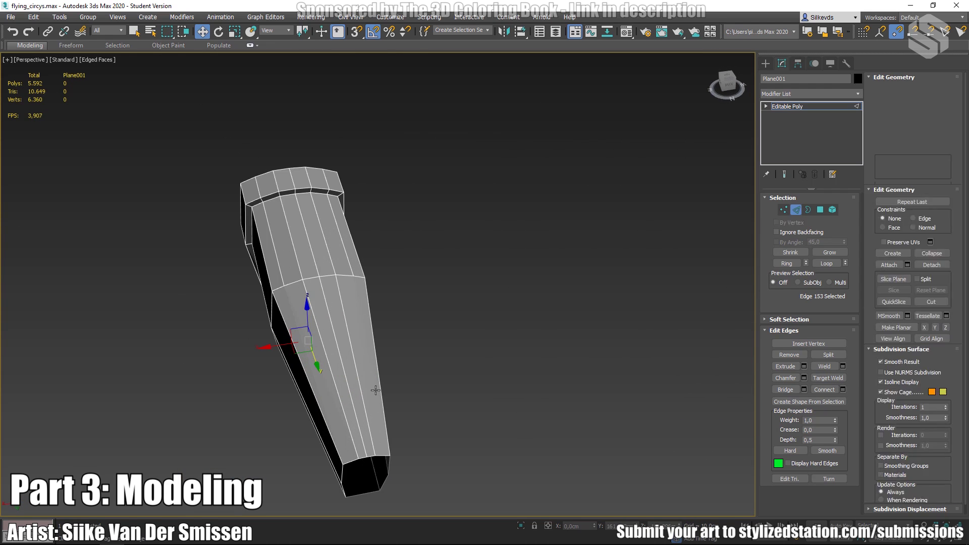
click(931, 189)
click(385, 455)
right_click(385, 454)
alt+middle_drag(385, 454, 427, 336)
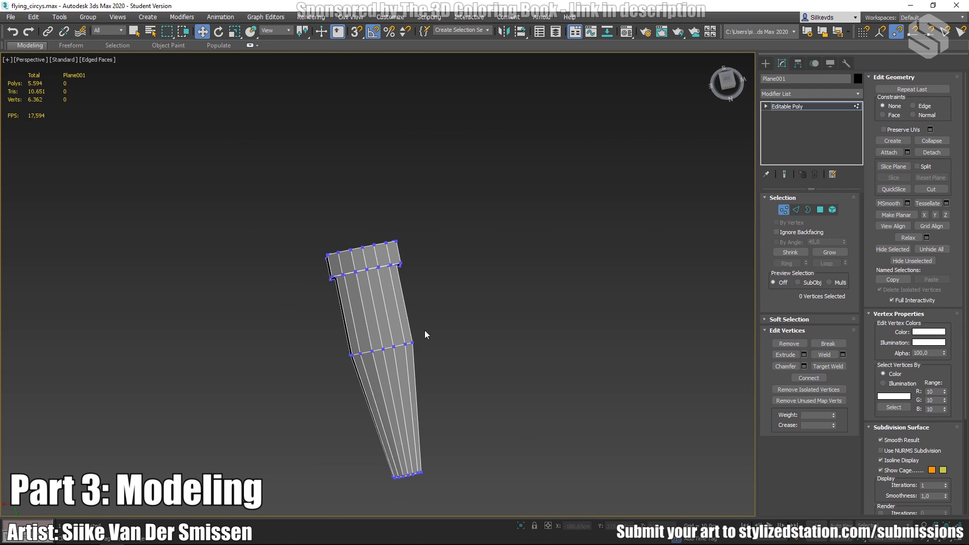
Step: Select the top vertex rings, nearby edges and the narrow end's open border
drag(333, 233, 440, 263)
key(r)
alt+middle_drag(393, 218, 565, 272)
key(2)
drag(440, 257, 474, 316)
alt+middle_drag(474, 316, 516, 361)
key(1)
key(w)
key(3)
click(516, 360)
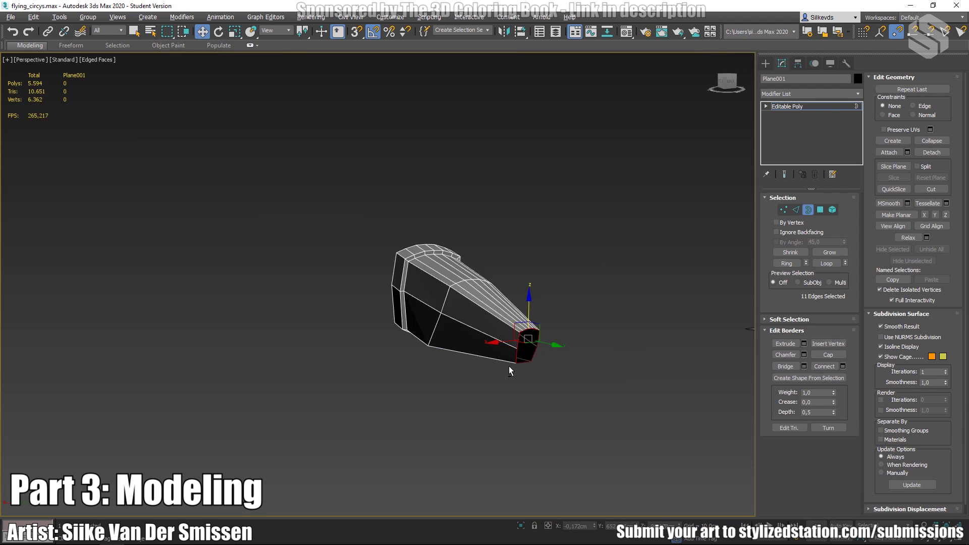
key(w)
alt+middle_drag(510, 327, 534, 350)
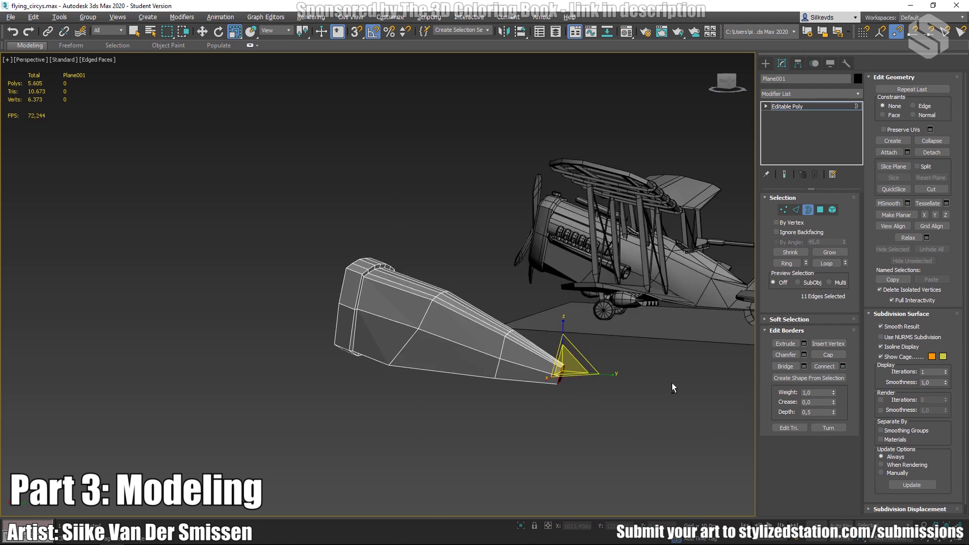
Step: Target-weld the six tip vertices and squeeze them together to narrow the tail
scroll(563, 354, up, 5)
key(1)
alt+middle_drag(570, 357, 530, 394)
key(ctrl+shift+w)
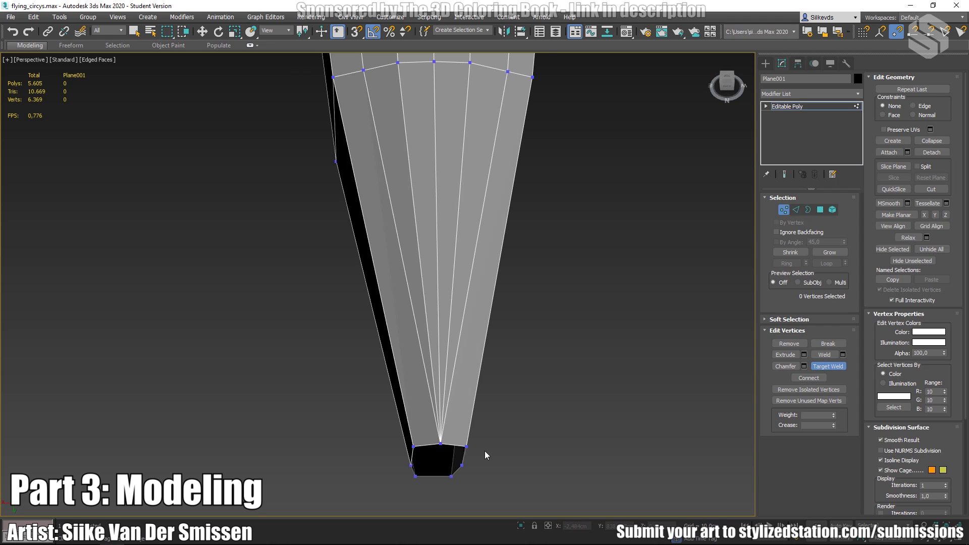
key(r)
alt+middle_drag(486, 455, 492, 449)
drag(505, 467, 444, 439)
alt+middle_drag(444, 439, 648, 407)
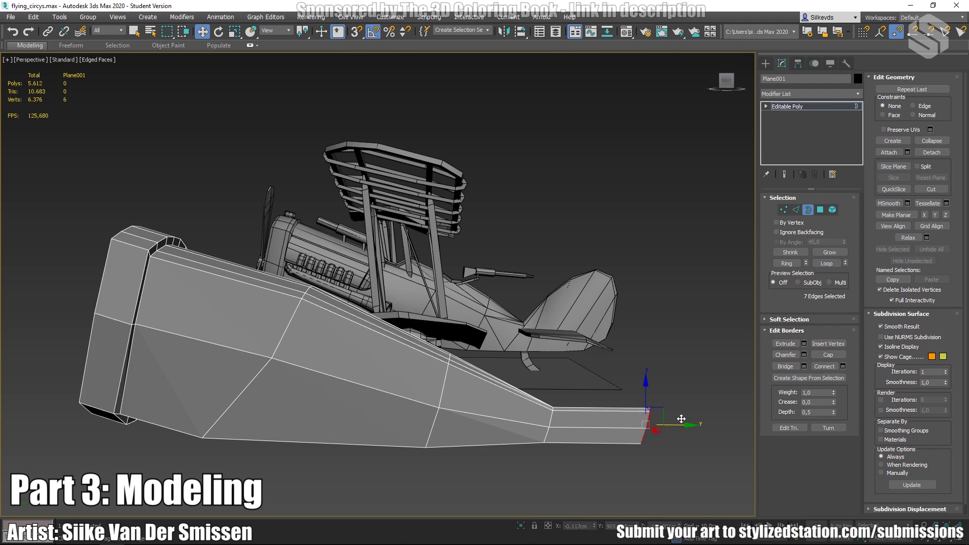
Step: Add an edge loop across the tail and select vertices on the tail and its base
click(609, 425)
key(w)
key(1)
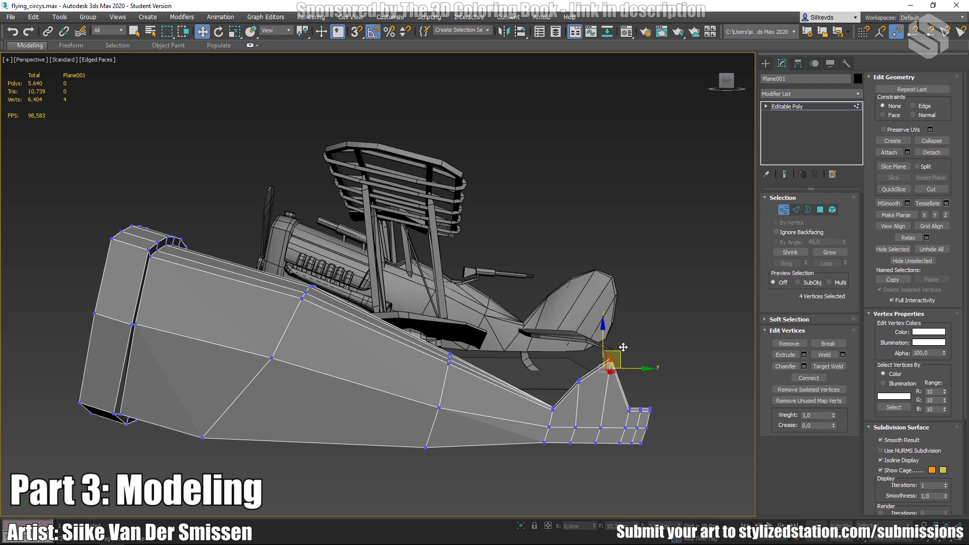
drag(636, 402, 654, 415)
scroll(559, 380, up, 3)
alt+middle_drag(558, 381, 505, 409)
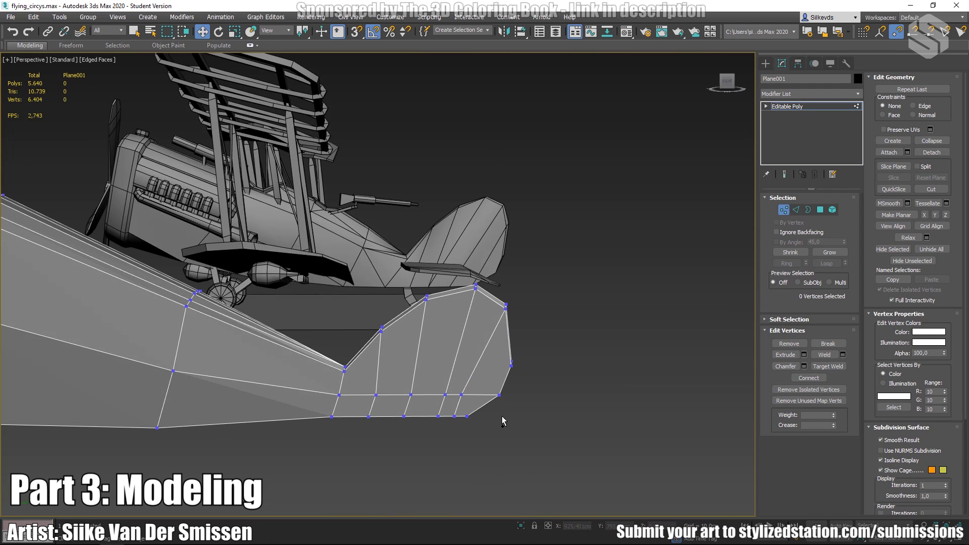
alt+middle_drag(458, 442, 419, 406)
click(412, 404)
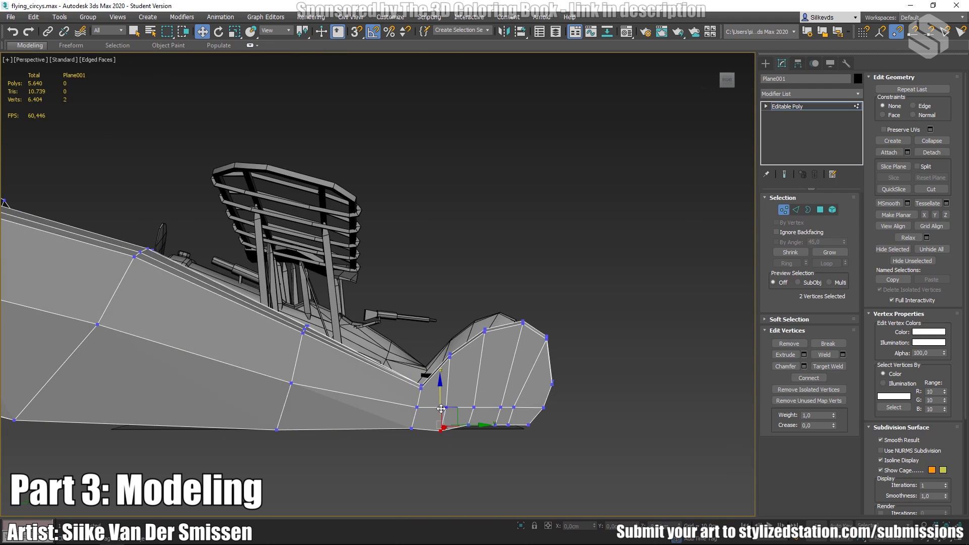
alt+middle_drag(517, 421, 520, 443)
scroll(519, 444, down, 5)
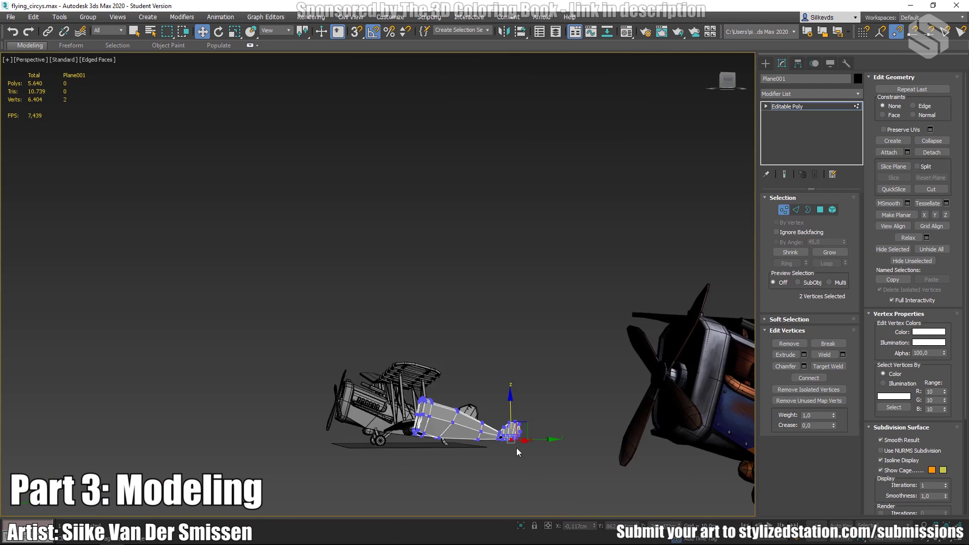
scroll(525, 440, up, 8)
alt+middle_drag(541, 353, 562, 376)
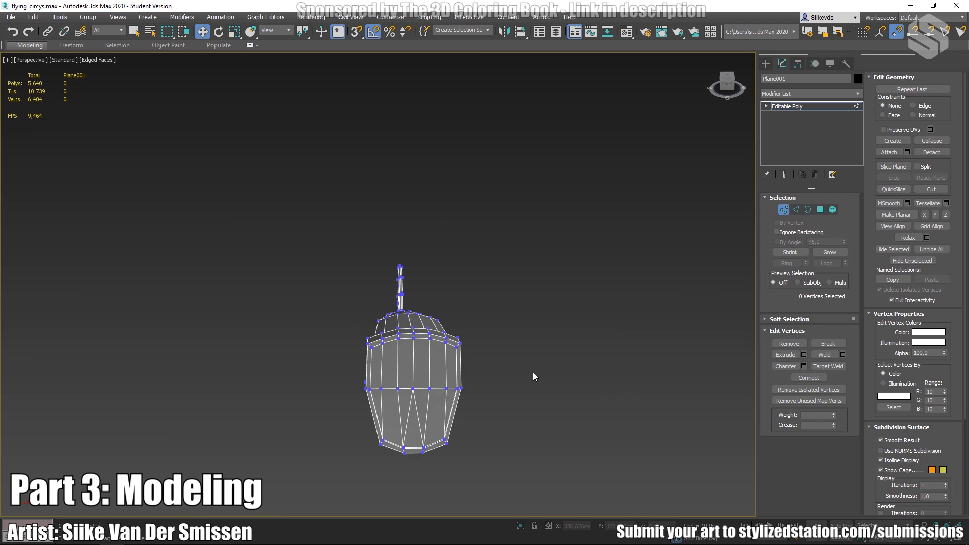
Step: Select a region of polygons on the tail piece
key(4)
scroll(480, 357, down, 5)
scroll(480, 357, up, 6)
drag(346, 121, 513, 519)
alt+middle_drag(512, 520, 429, 262)
Step: Pick a single vertex on the tail fin, then clear the selection
key(1)
click(380, 303)
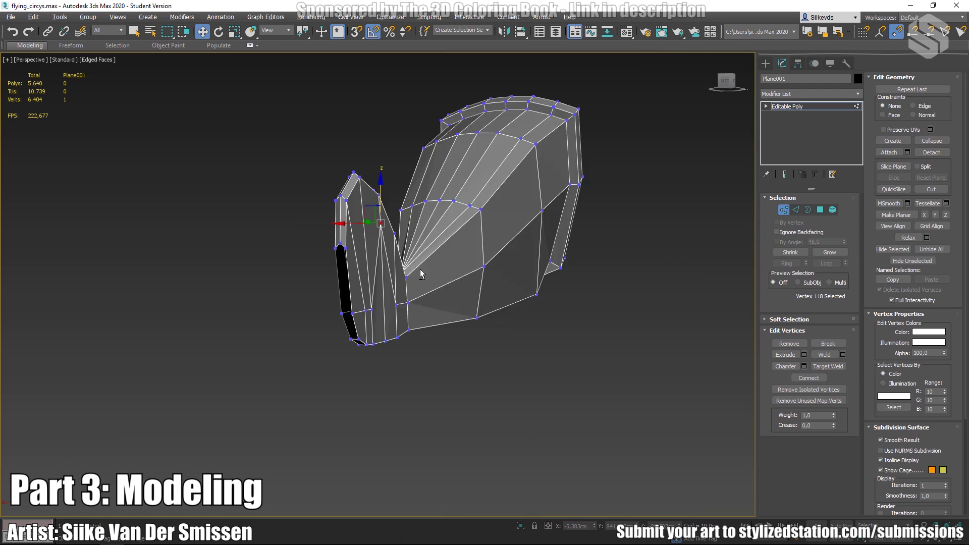
alt+middle_drag(380, 303, 412, 329)
scroll(386, 277, down, 3)
click(617, 331)
scroll(461, 320, up, 4)
scroll(359, 380, down, 3)
scroll(359, 380, up, 4)
alt+middle_drag(359, 381, 499, 394)
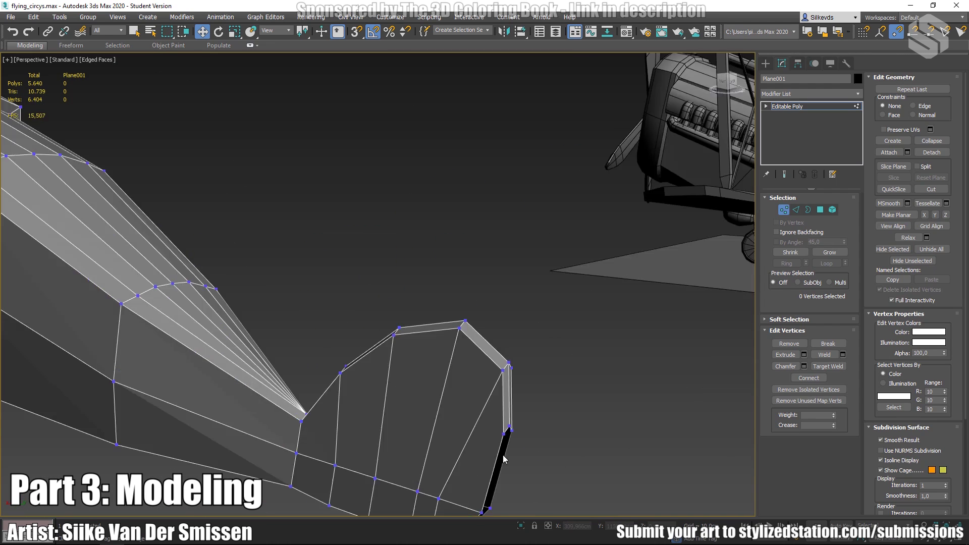
Step: Cap the tail fin's open border and cut an edge across the new face
key(3)
click(556, 367)
key(alt+p)
key(1)
key(alt+c)
alt+middle_drag(565, 339, 567, 268)
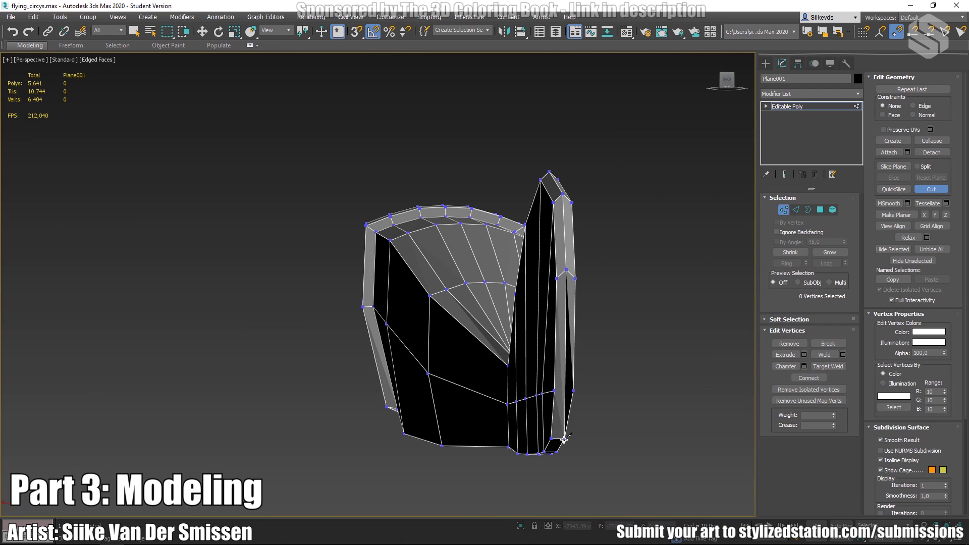
click(560, 393)
right_click(560, 392)
Step: Leave vertex editing and orbit out to view the whole fuselage piece
scroll(579, 353, down, 3)
scroll(579, 352, up, 5)
alt+middle_drag(579, 352, 333, 397)
scroll(460, 413, up, 2)
key(w)
scroll(460, 413, down, 3)
key(1)
scroll(331, 402, down, 3)
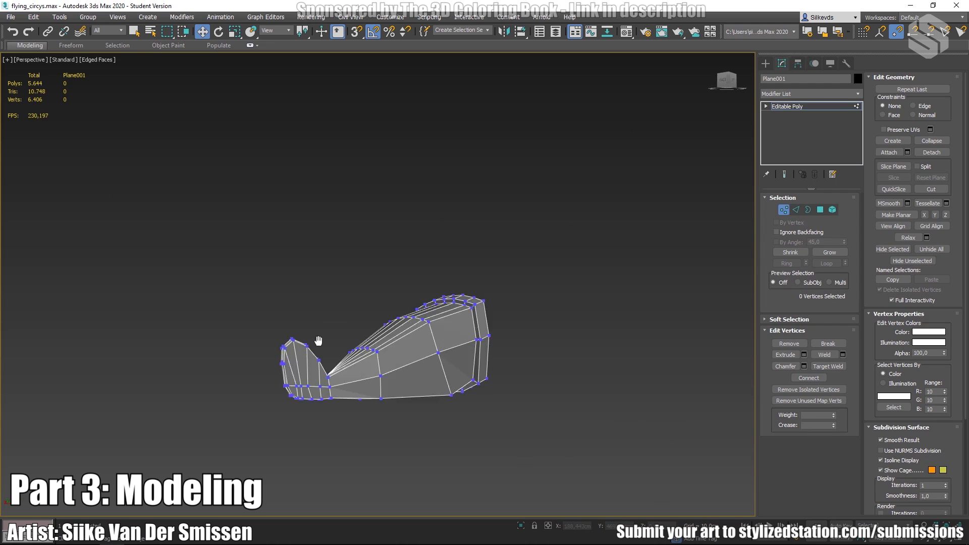
mouse_move(320, 340)
alt+middle_down()
mouse_move(396, 303)
mouse_move(453, 295)
alt+middle_up()
Step: Make two copies of the tail piece by shift-dragging it
shift+drag(452, 295, 479, 264)
click(485, 320)
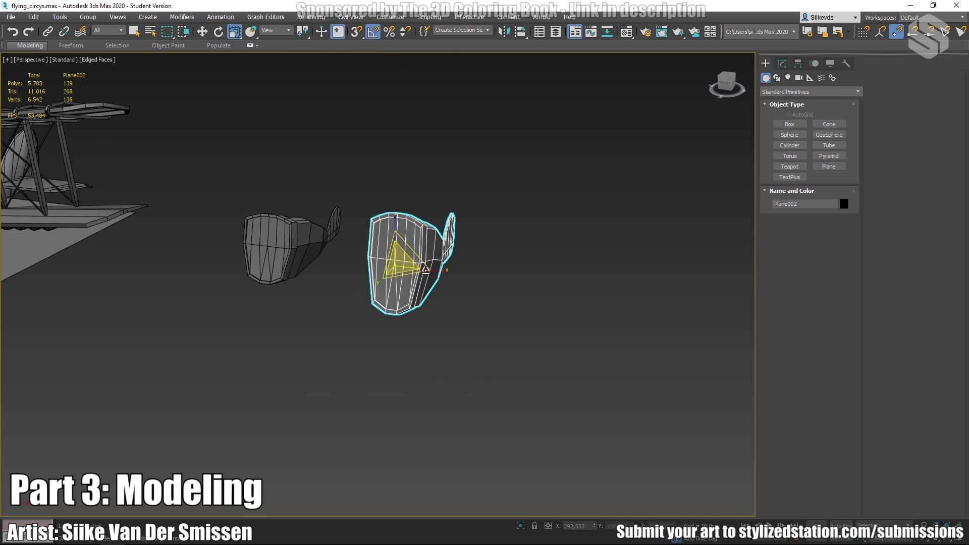
shift+drag(411, 281, 553, 278)
click(485, 320)
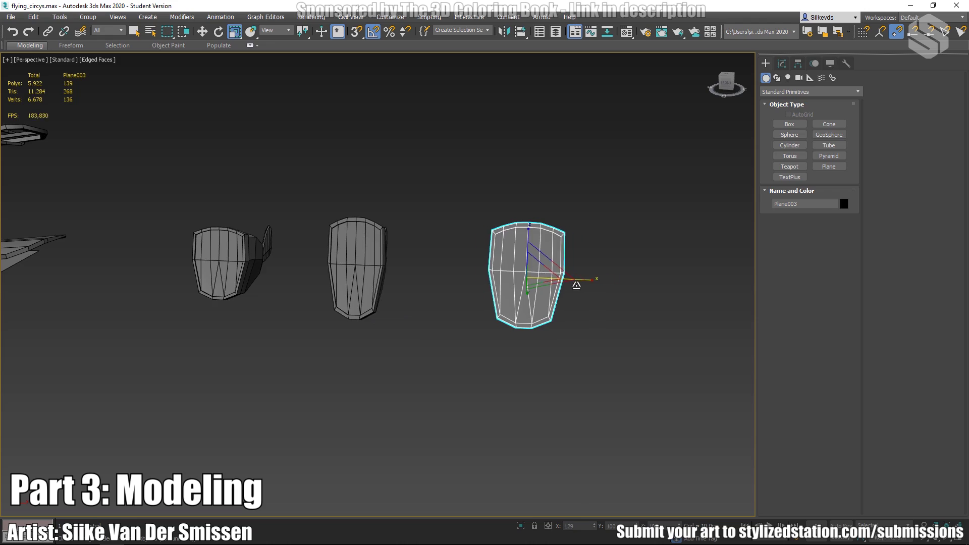
mouse_move(486, 320)
alt+middle_down()
mouse_move(454, 283)
mouse_move(426, 345)
mouse_move(553, 195)
alt+middle_up()
scroll(553, 195, down, 3)
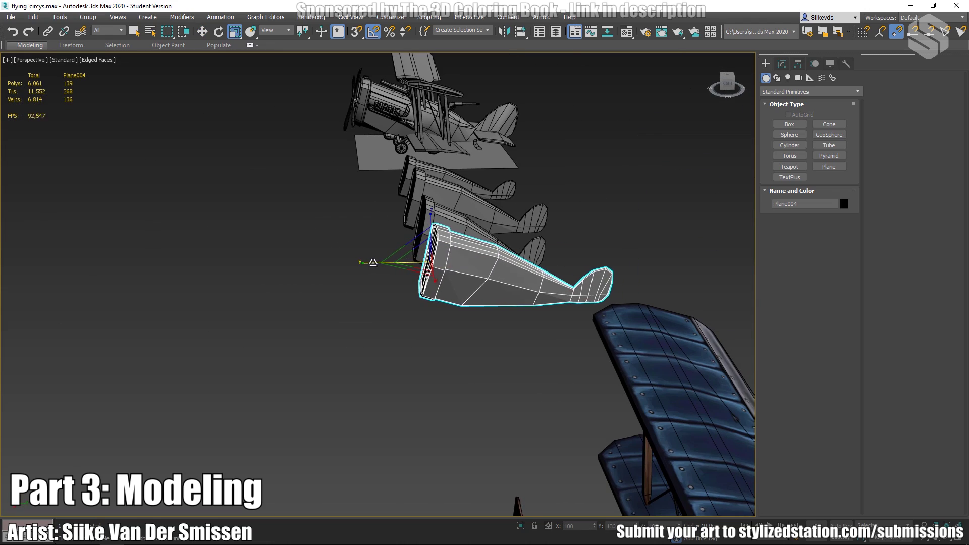
key(r)
scroll(592, 291, up, 3)
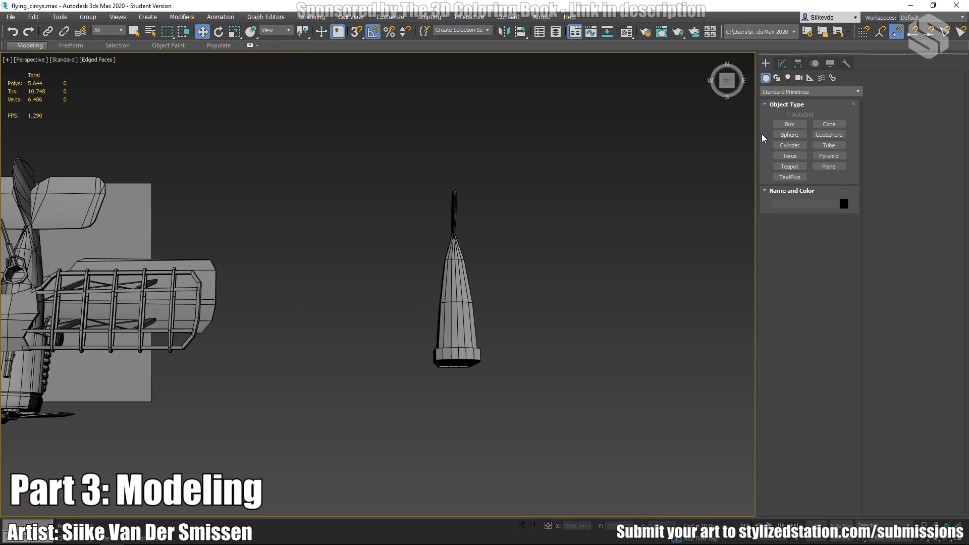
Step: Draw a plane across the tapered body and reshape it into a swept fin outline
click(829, 167)
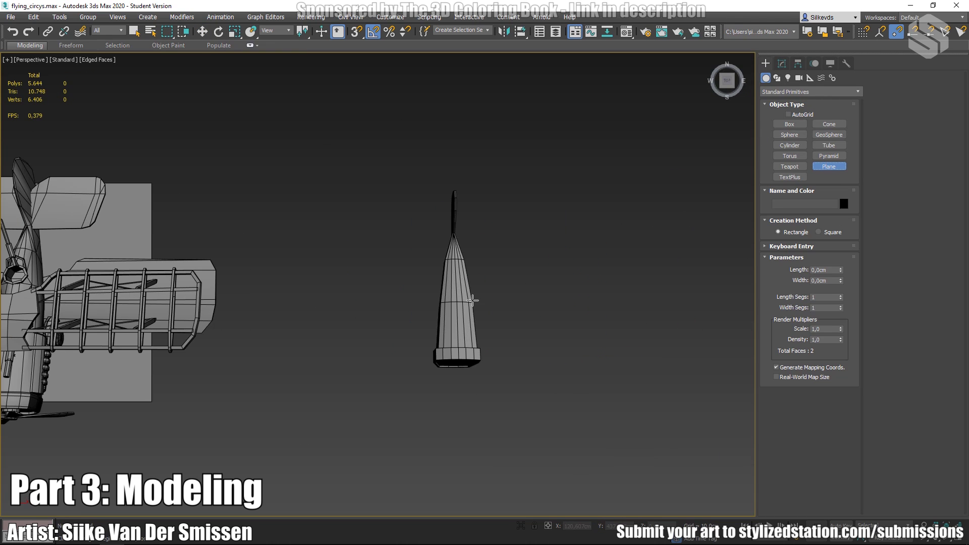
drag(458, 301, 586, 339)
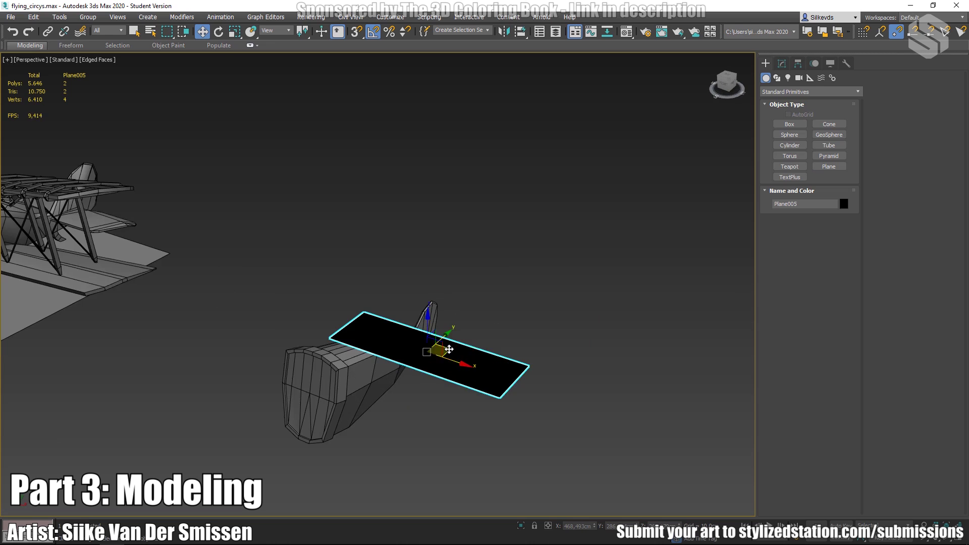
key(m)
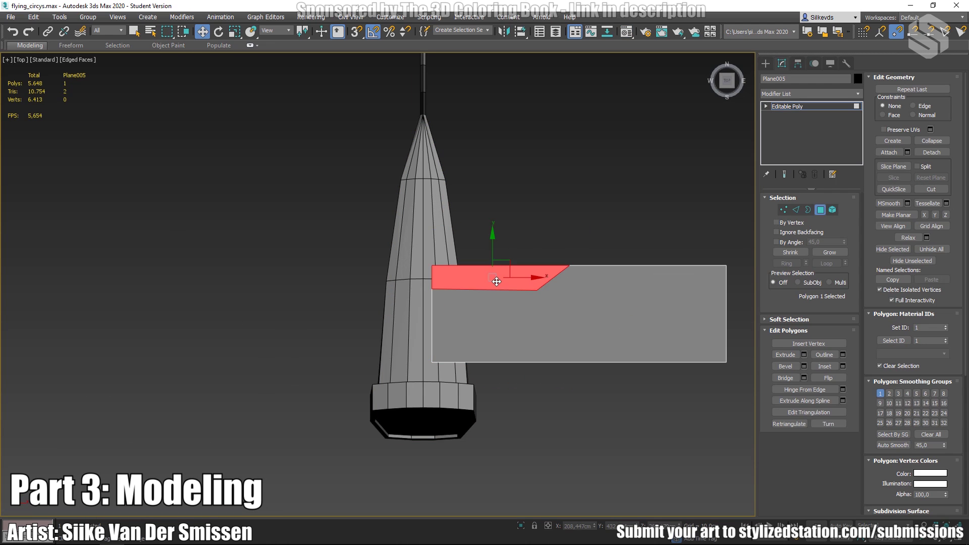
key(Delete)
key(1)
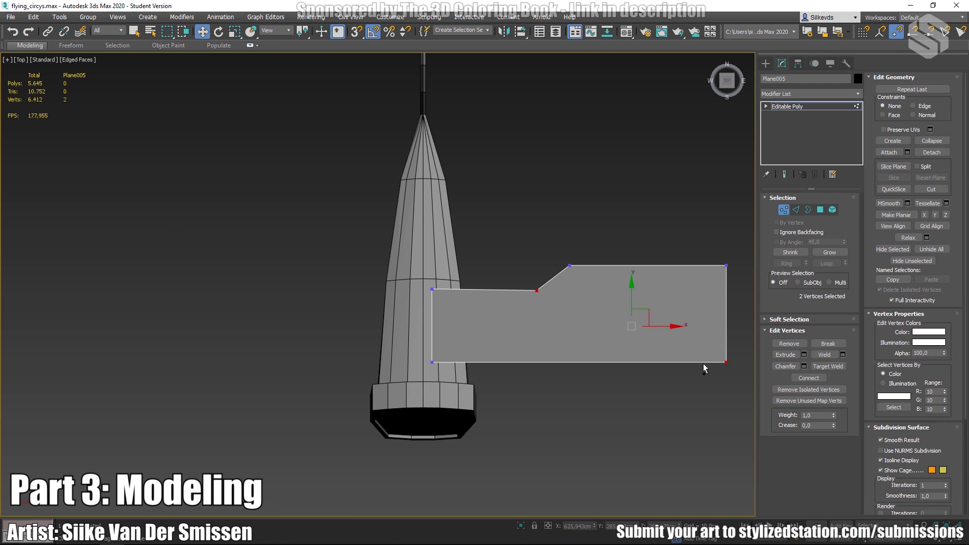
middle_drag(706, 309, 576, 310)
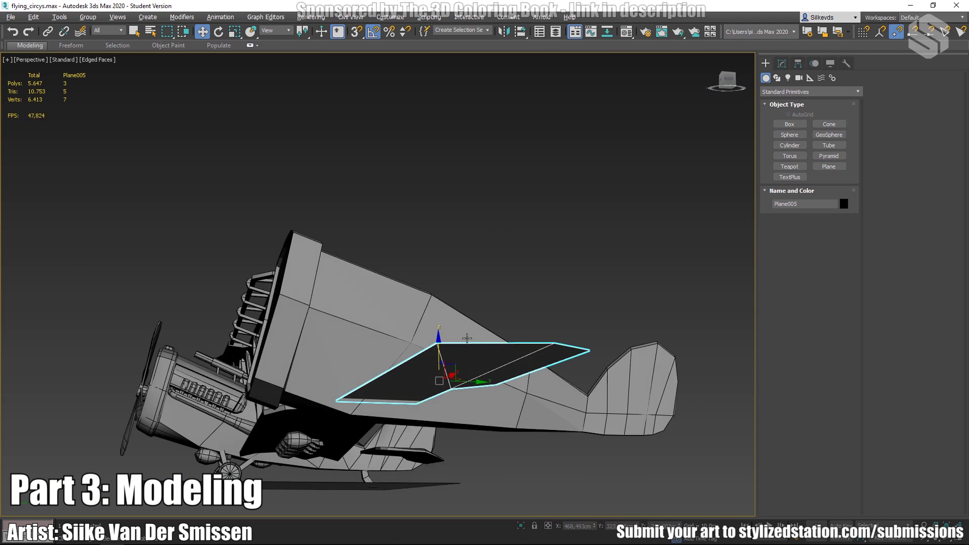
alt+middle_drag(467, 338, 644, 377)
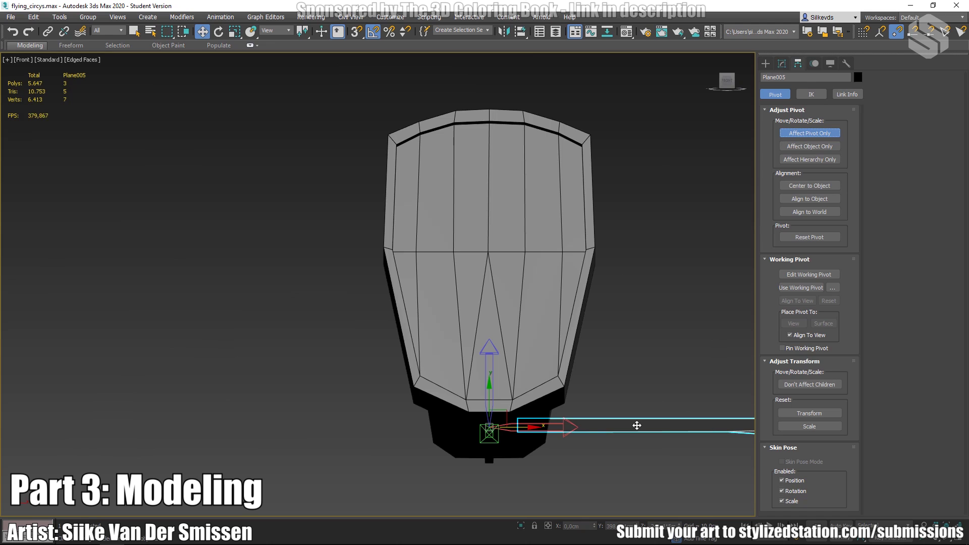
Step: Mirror the fin across the X axis as an Instance onto the body's other side
click(652, 342)
click(657, 426)
click(782, 63)
click(504, 31)
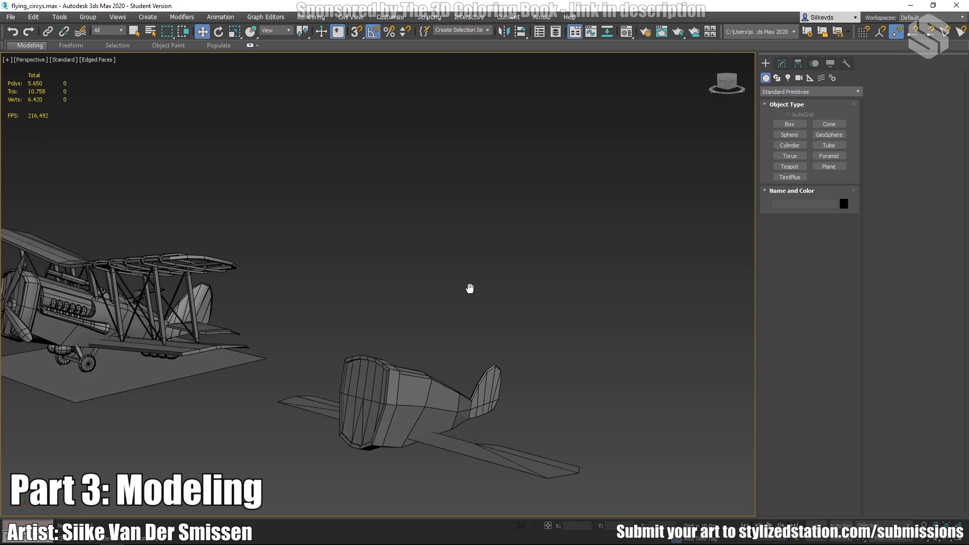
alt+middle_drag(469, 283, 501, 359)
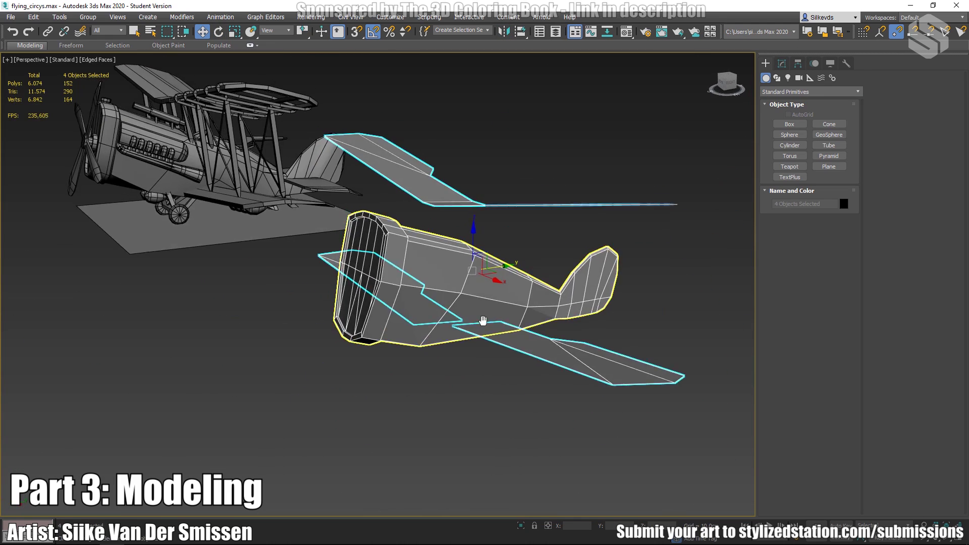
alt+middle_drag(483, 321, 480, 354)
key(t)
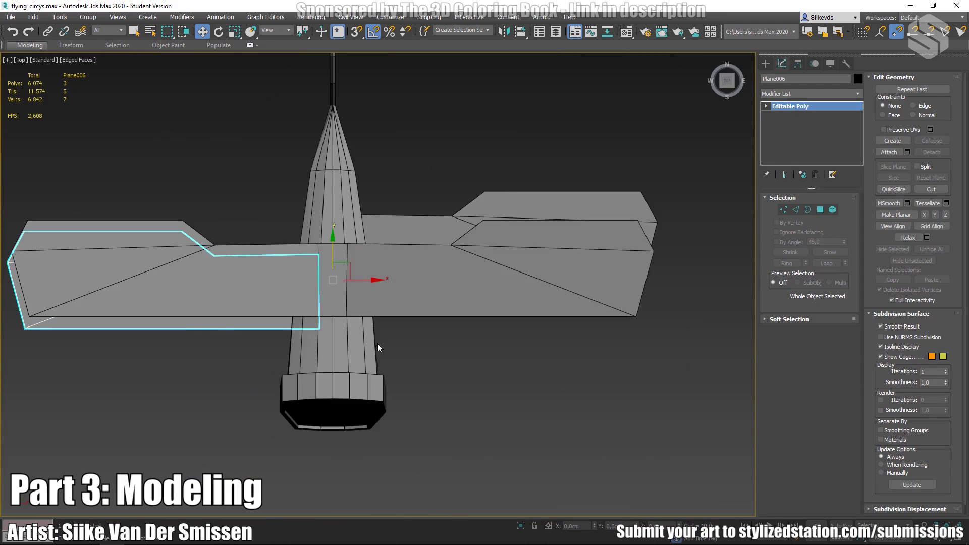
click(502, 158)
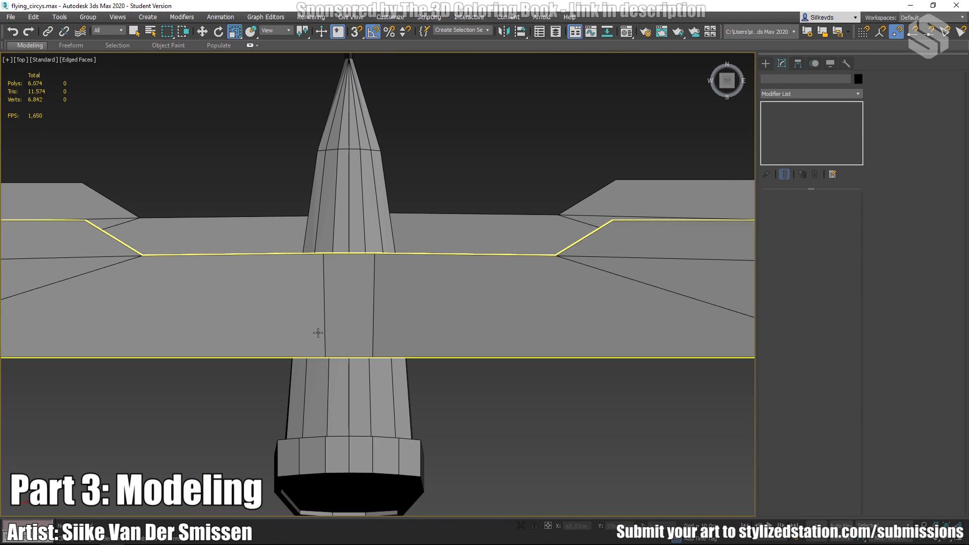
Step: Hide the fins and draw a small eight-sided NGon outline on the body
right_click(298, 262)
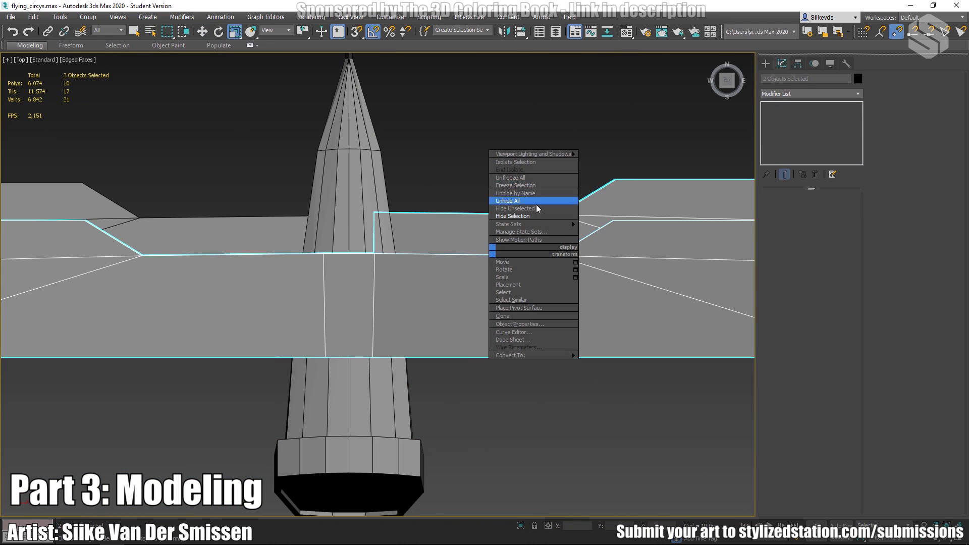
click(340, 228)
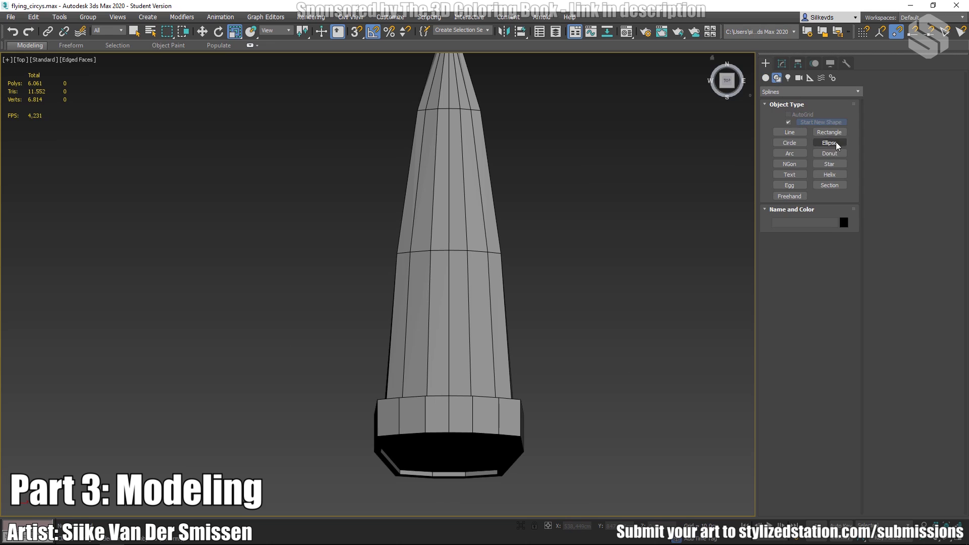
click(790, 163)
drag(449, 251, 483, 253)
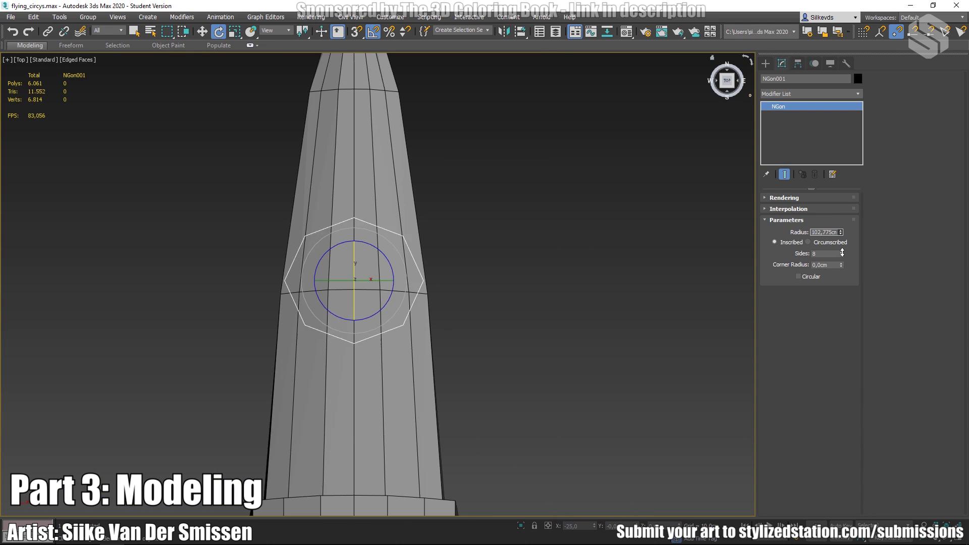
middle_drag(356, 283, 409, 283)
key(w)
scroll(410, 275, up, 2)
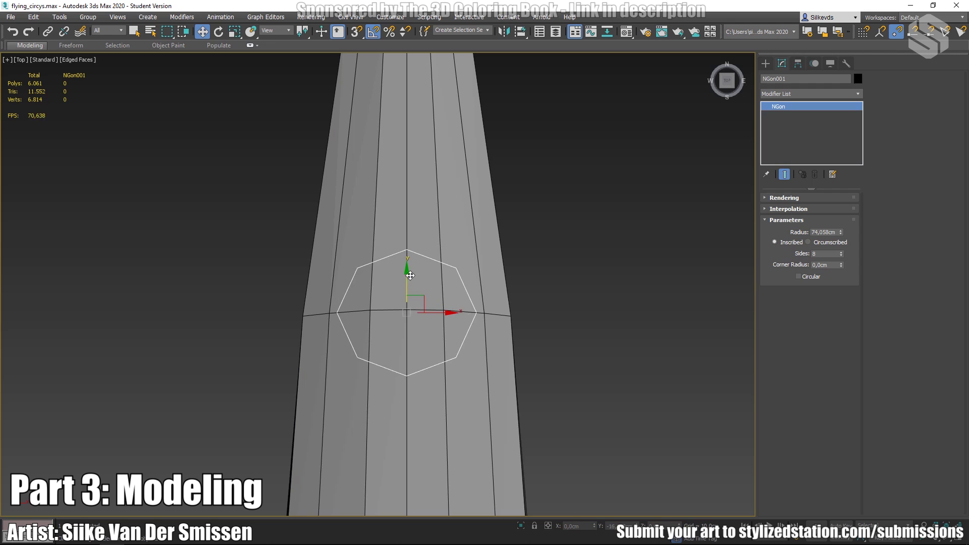
scroll(442, 204, down, 2)
Step: Trace the NGon outline into the body with snapped Cut and delete the inner faces
click(452, 197)
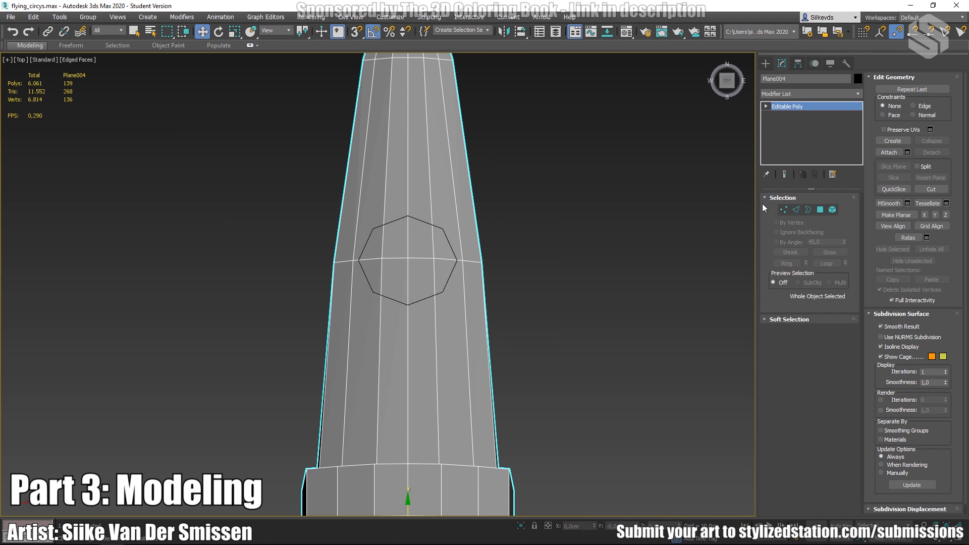
key(alt+c)
click(784, 210)
scroll(411, 183, up, 3)
key(s)
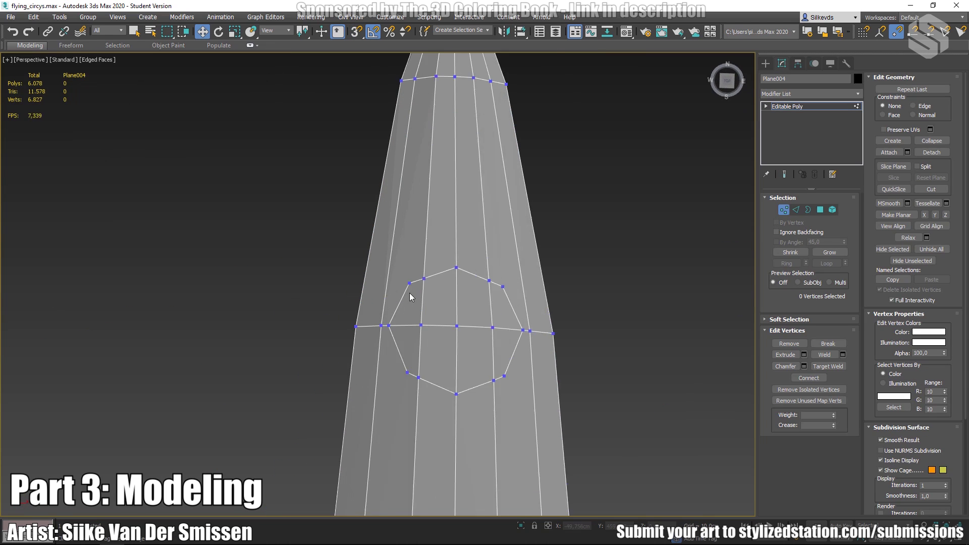
click(410, 283)
scroll(398, 90, up, 2)
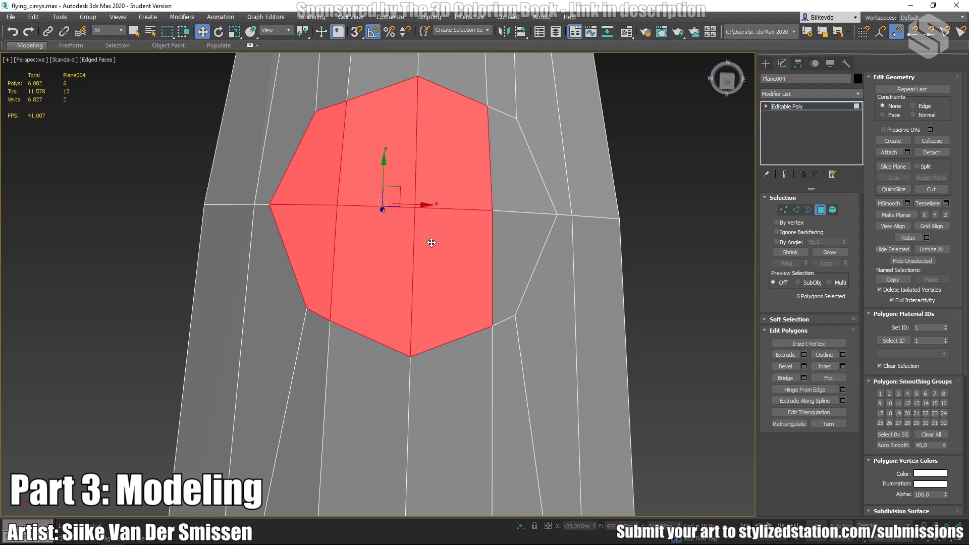
key(Delete)
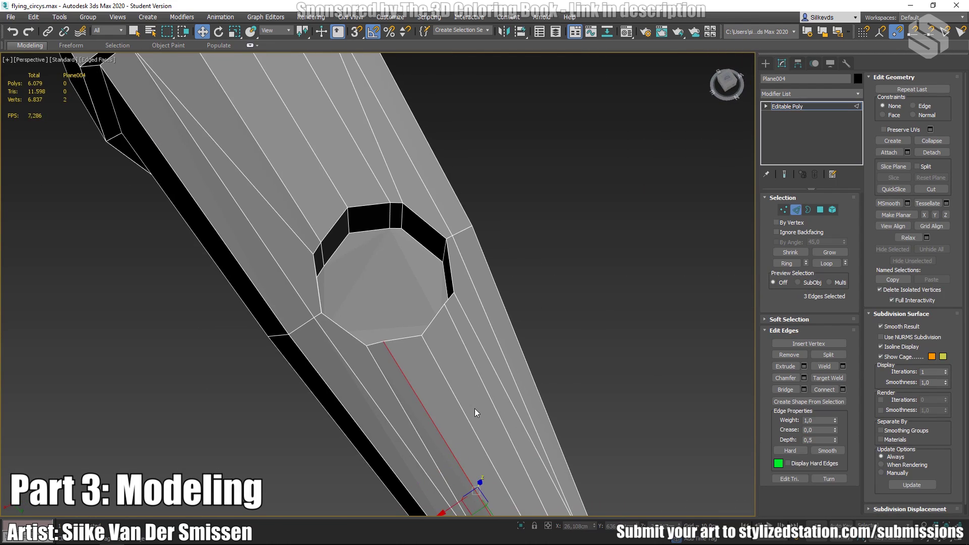
alt+middle_drag(476, 411, 395, 208)
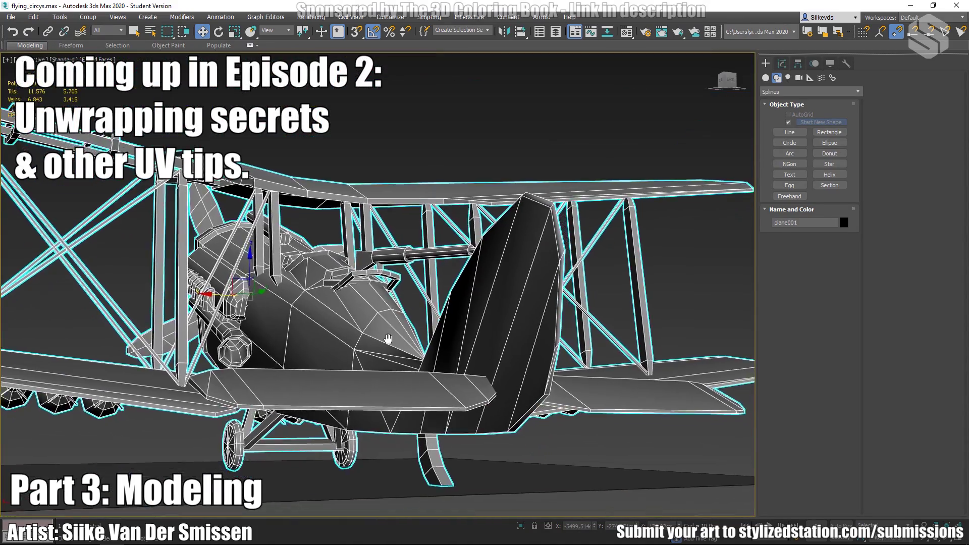
alt+middle_drag(387, 339, 522, 400)
scroll(183, 365, down, 5)
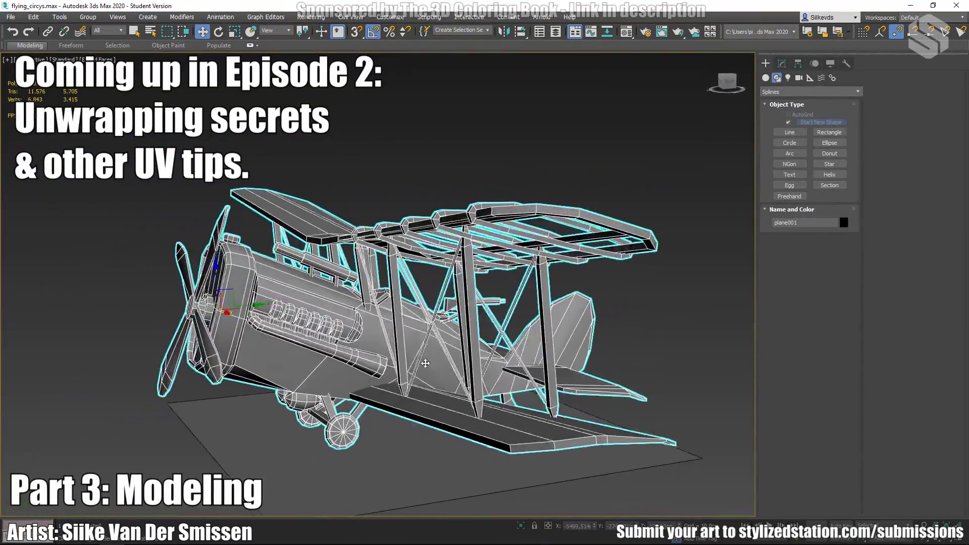
alt+middle_drag(448, 365, 528, 349)
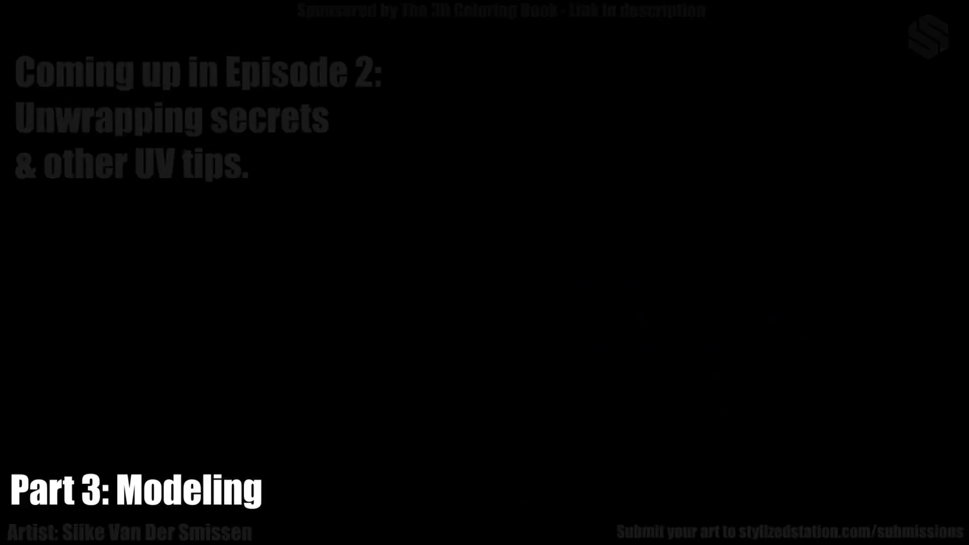